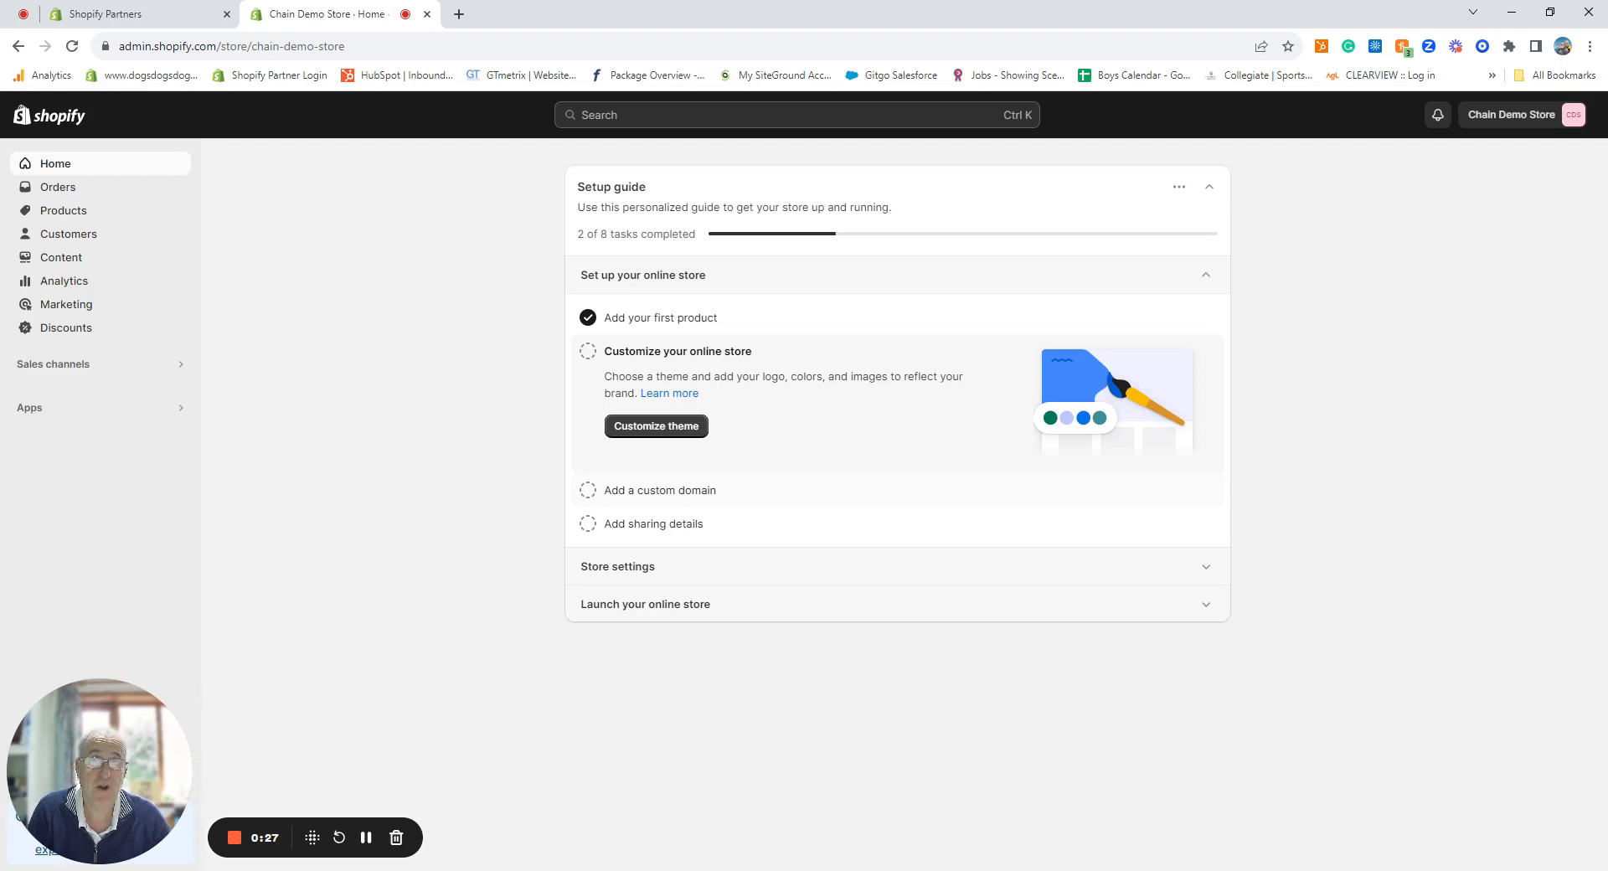
Step: Go to Customers and start a new, blank customer record
click(81, 239)
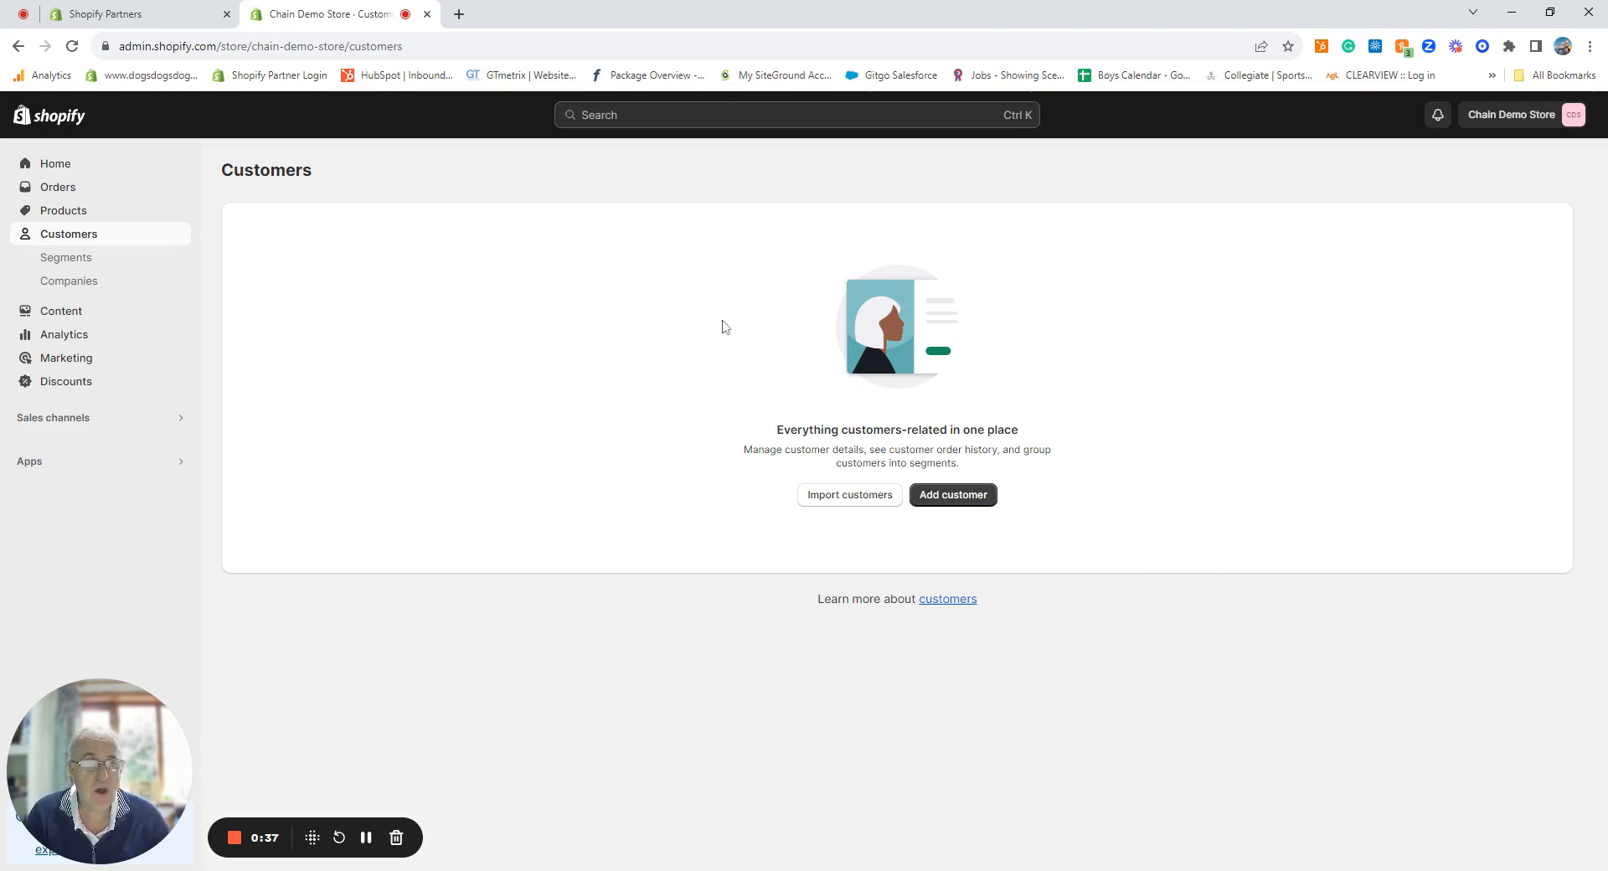
click(963, 496)
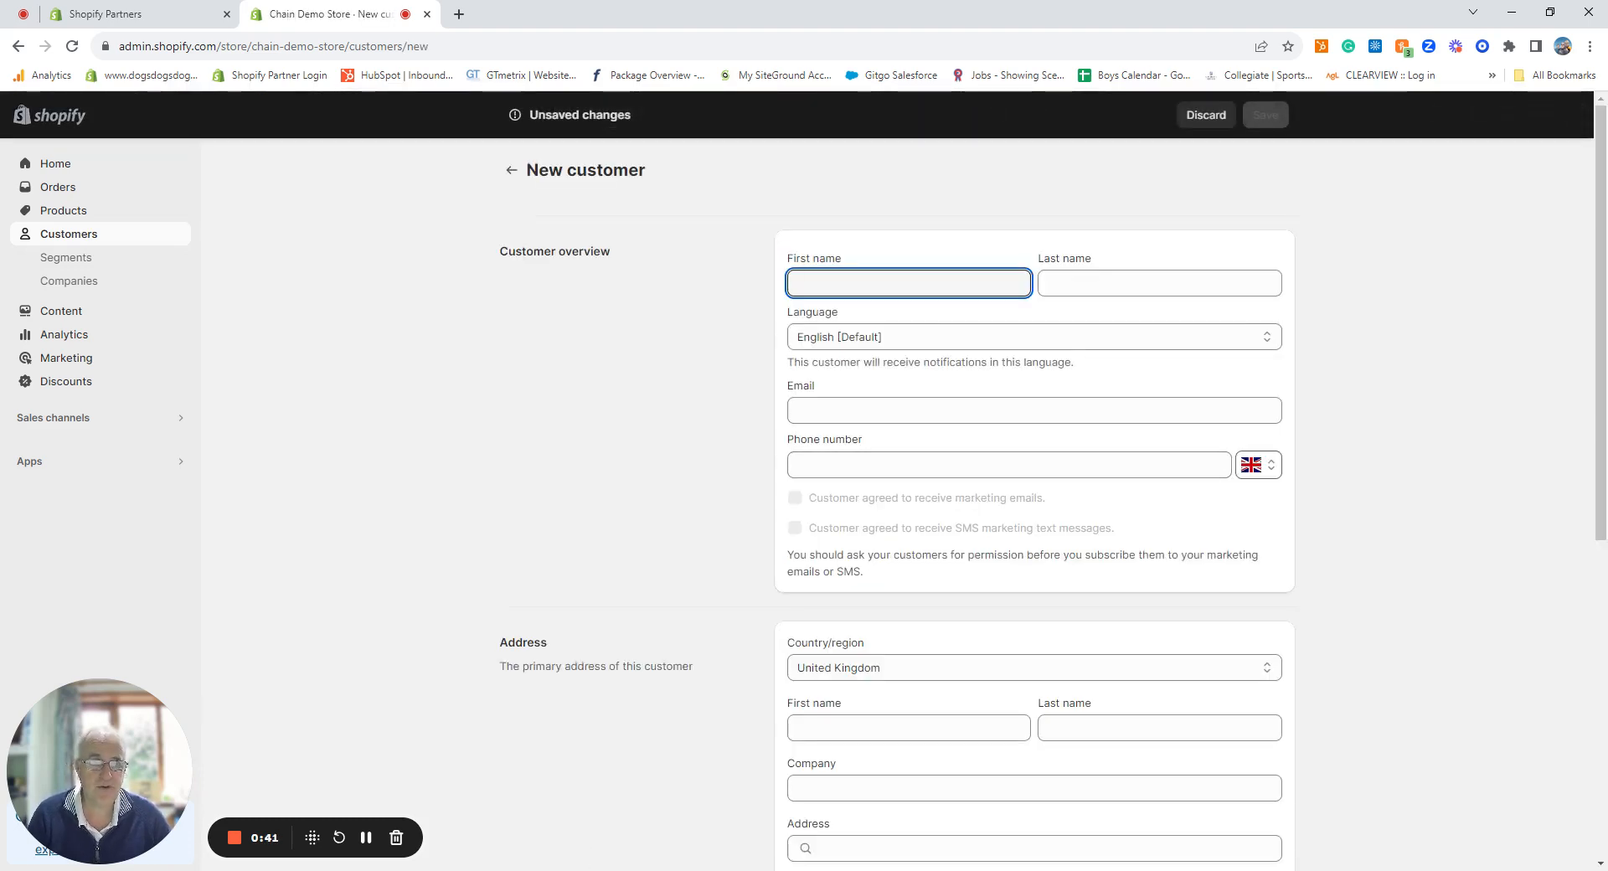
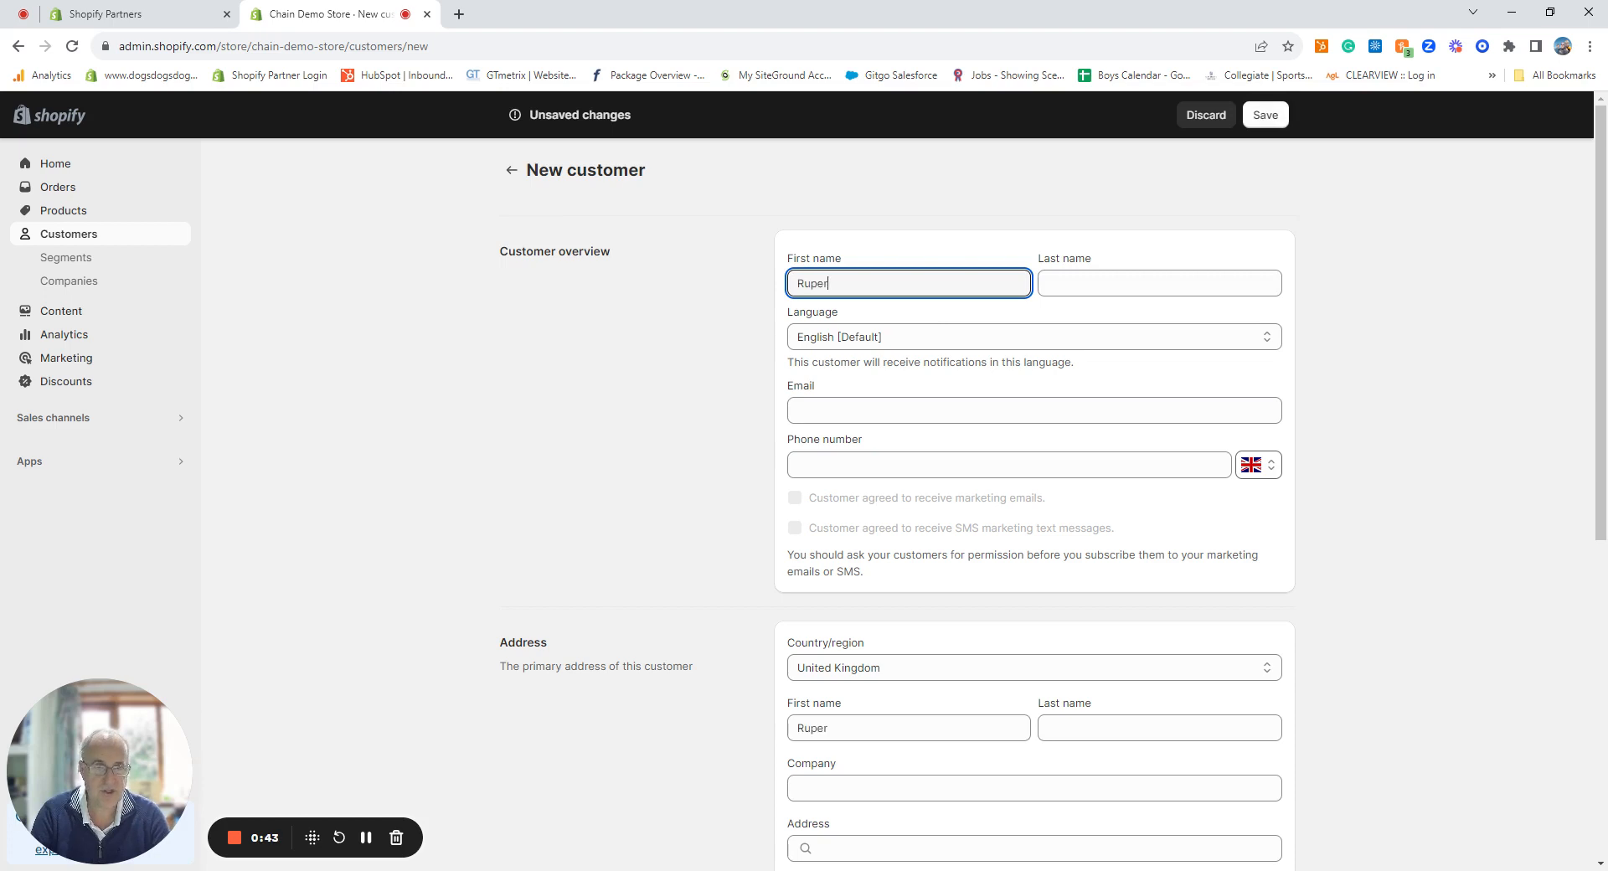
Step: Enter the customer's first name, last name, e-mail address and landline phone number
key(Tab)
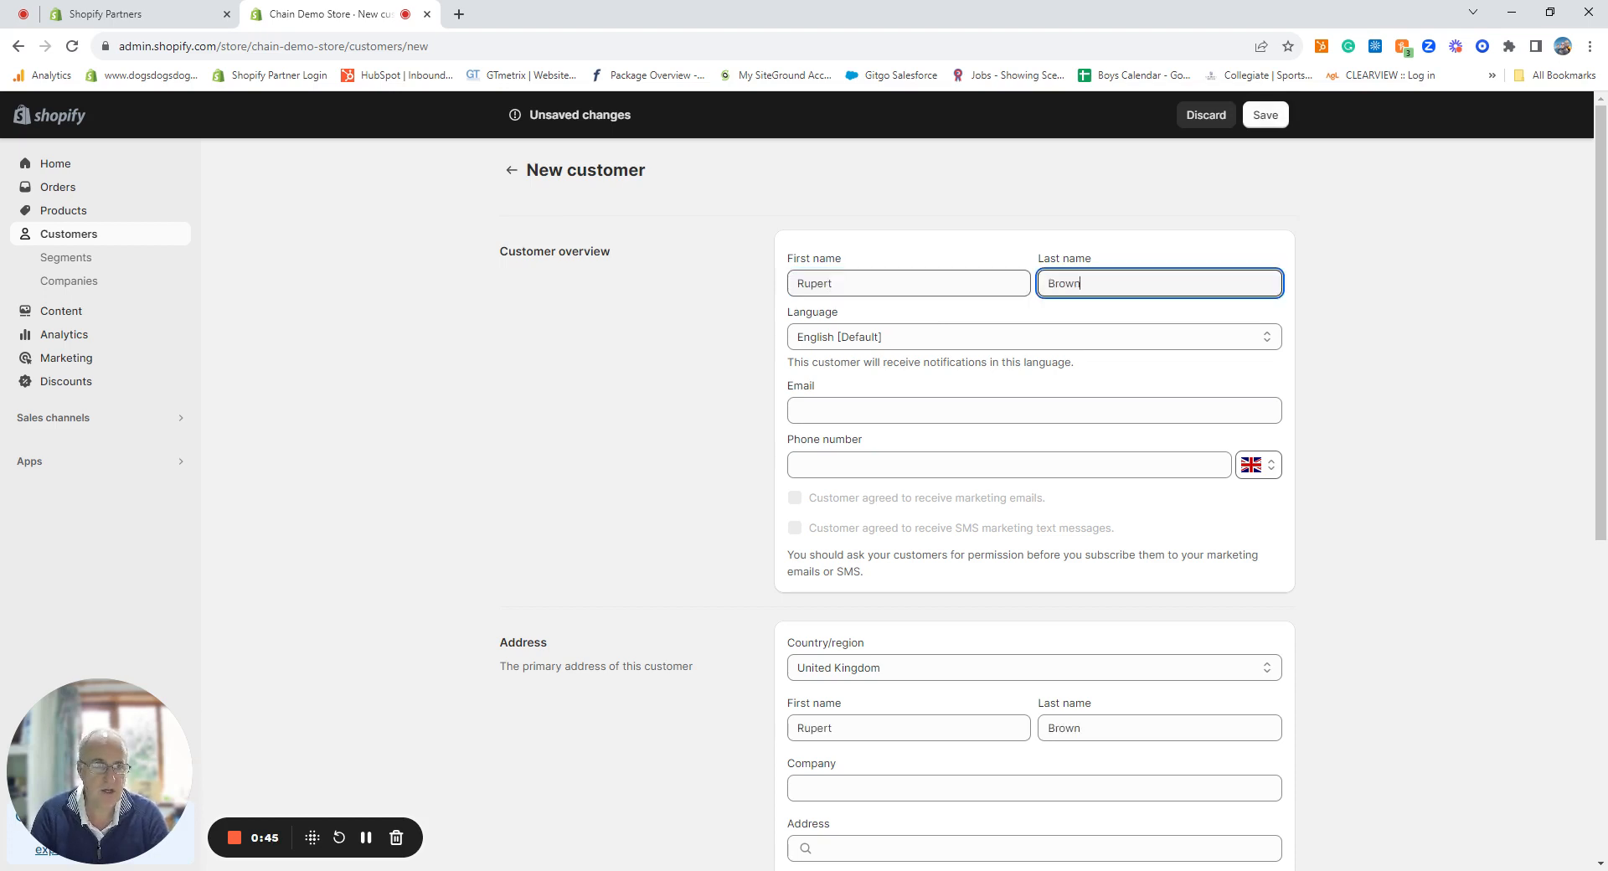
key(Tab)
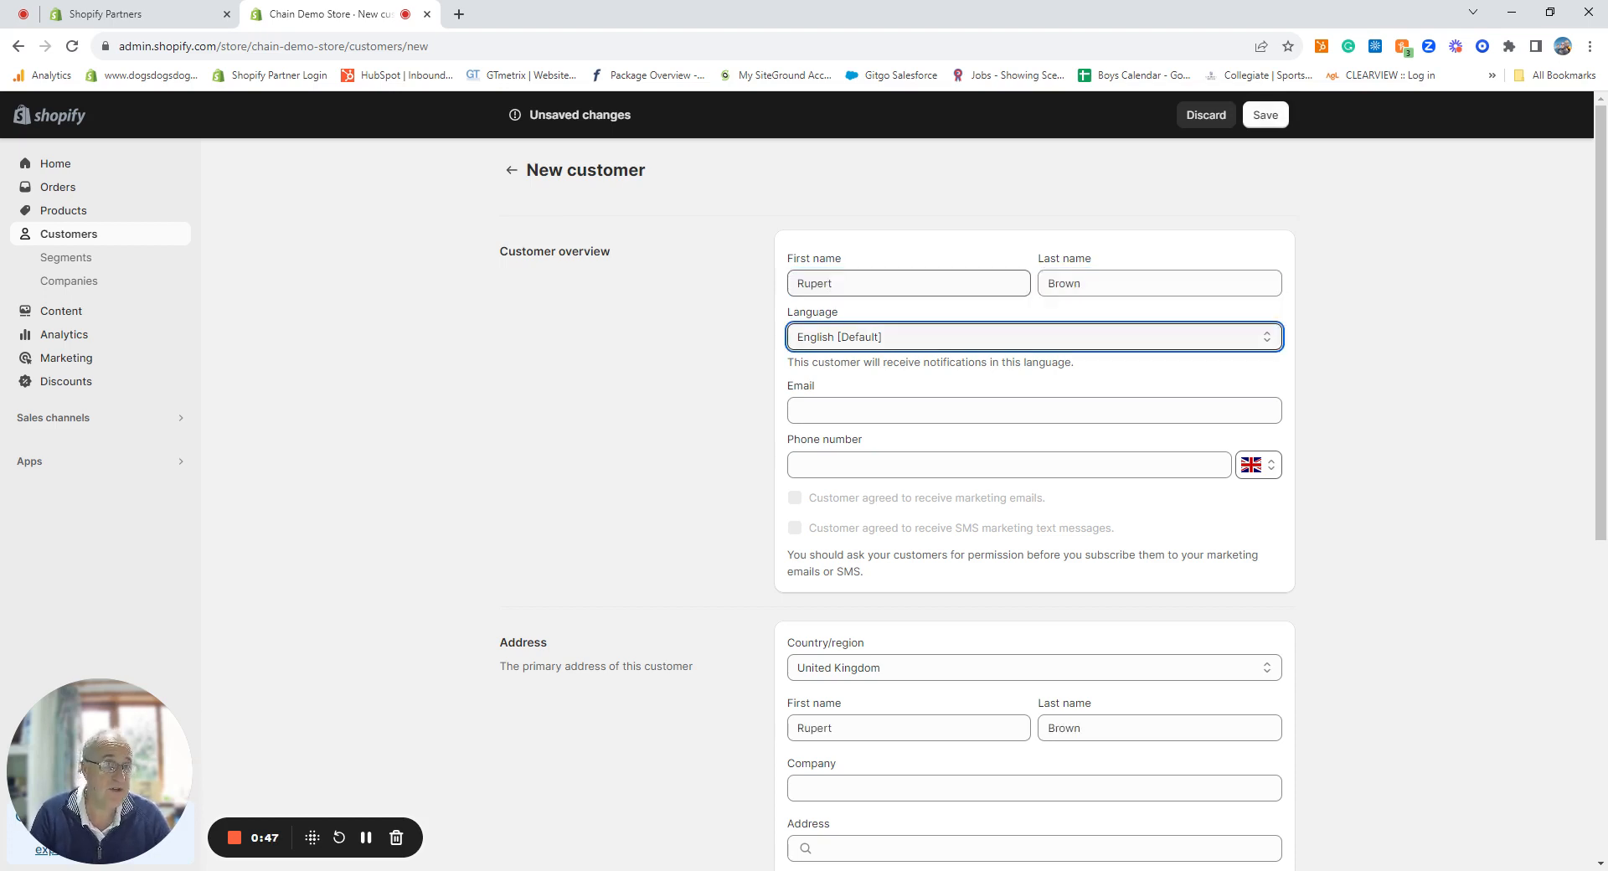
key(Tab)
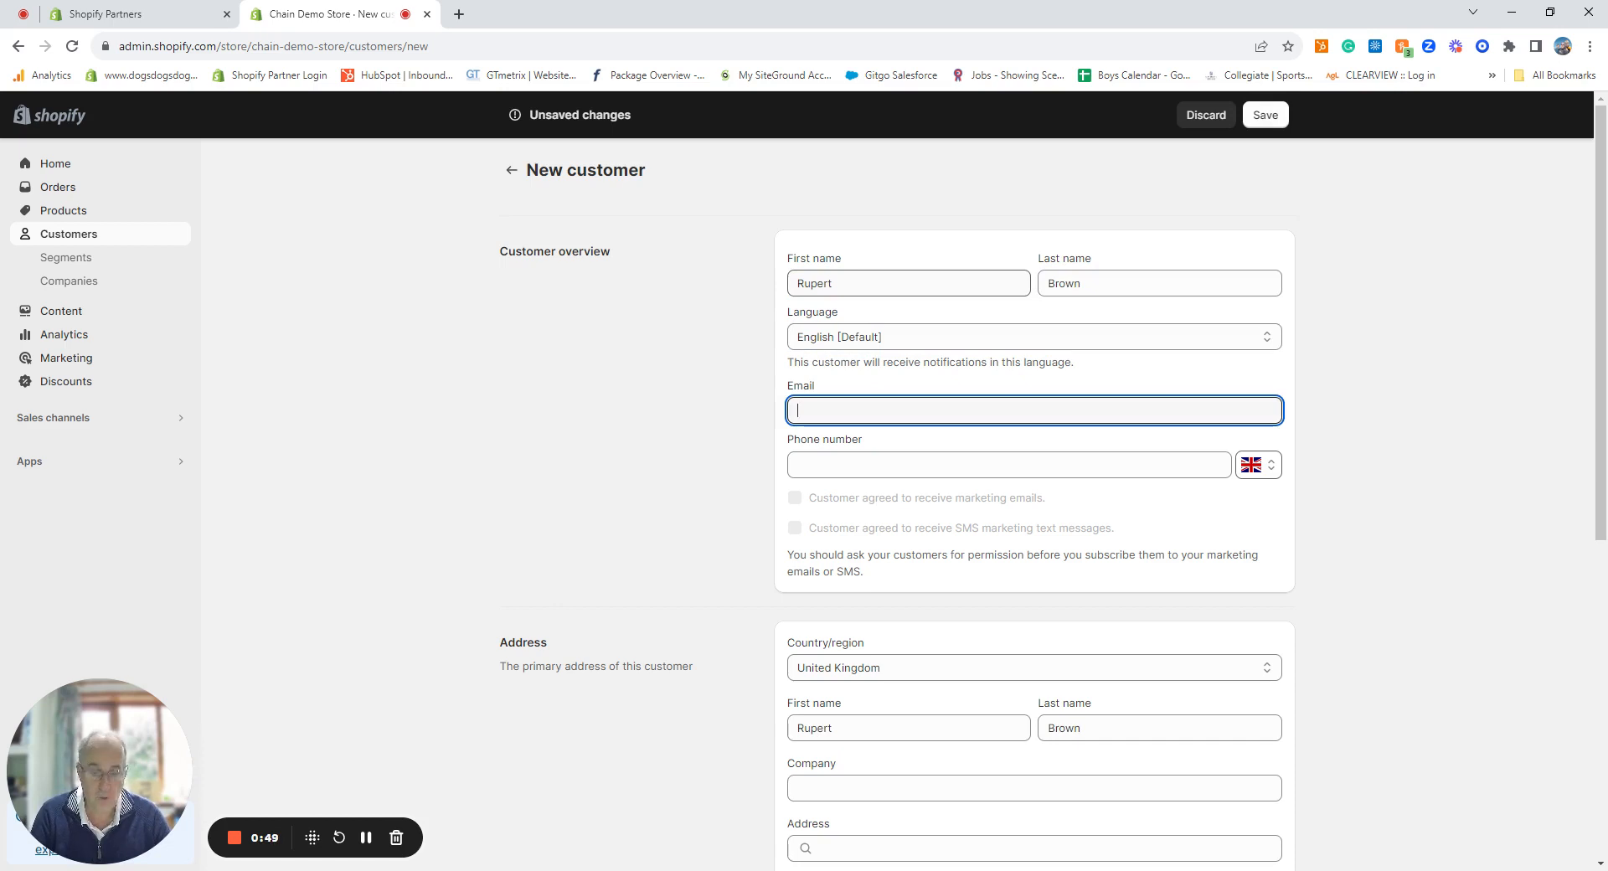
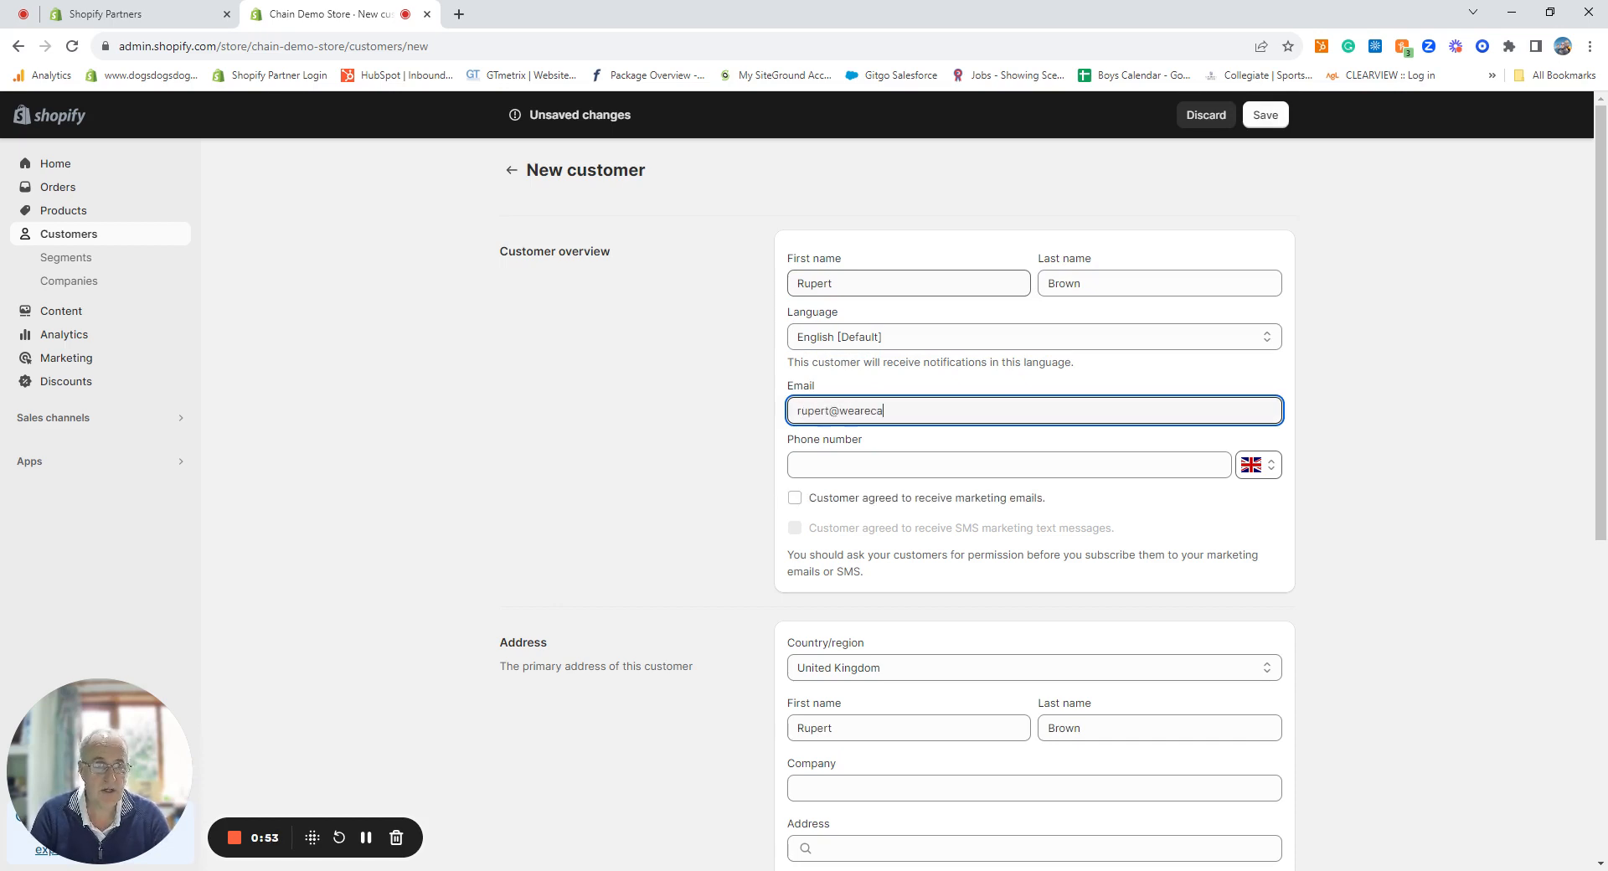
key(Tab)
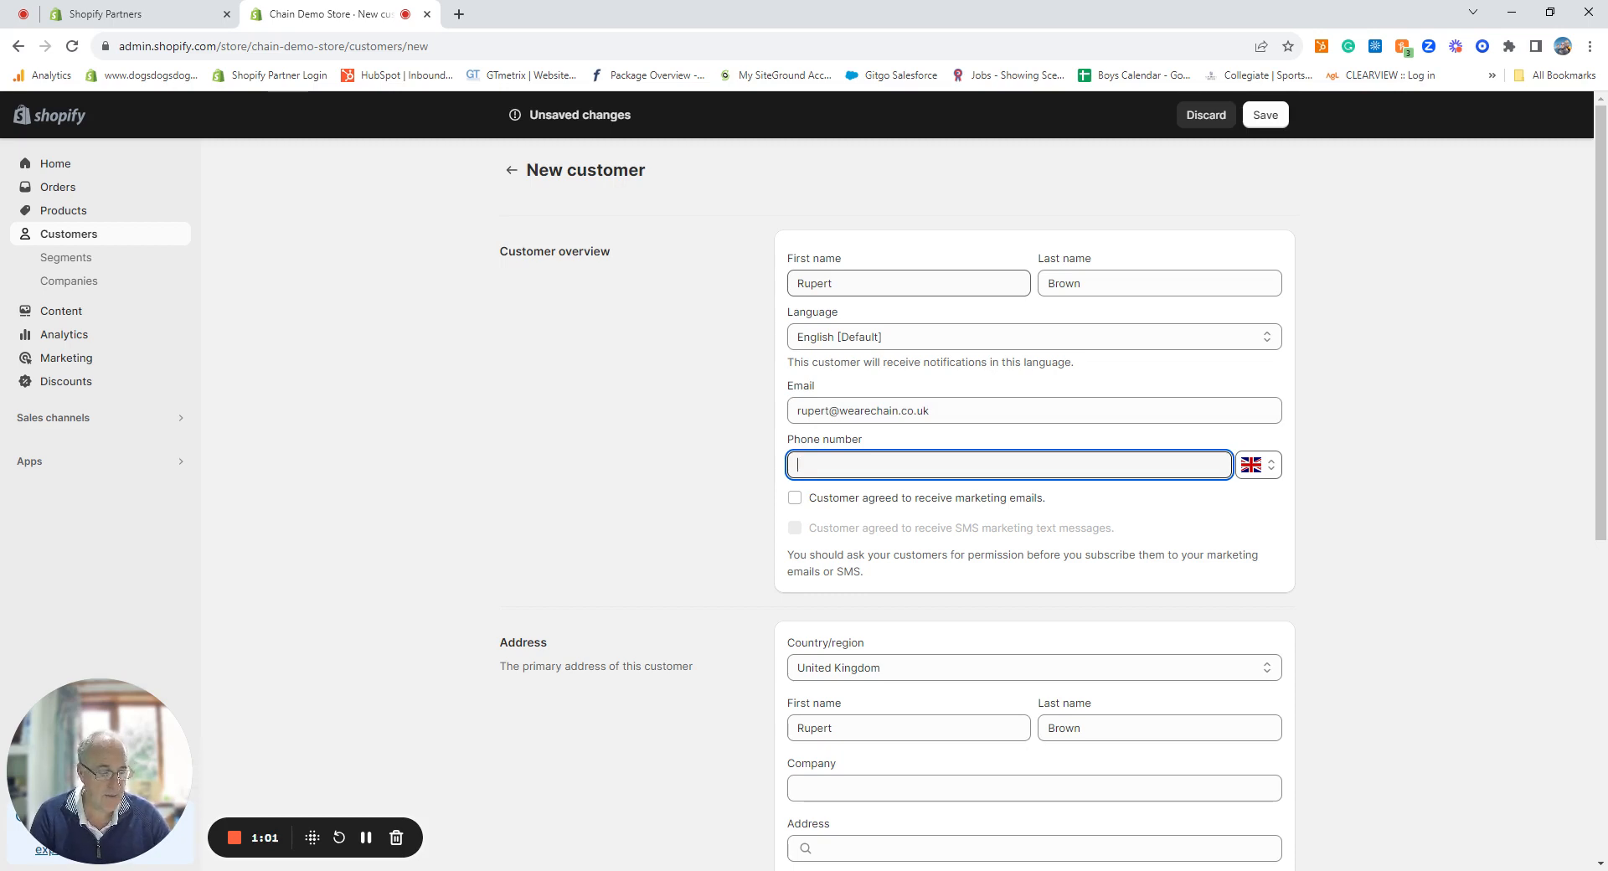
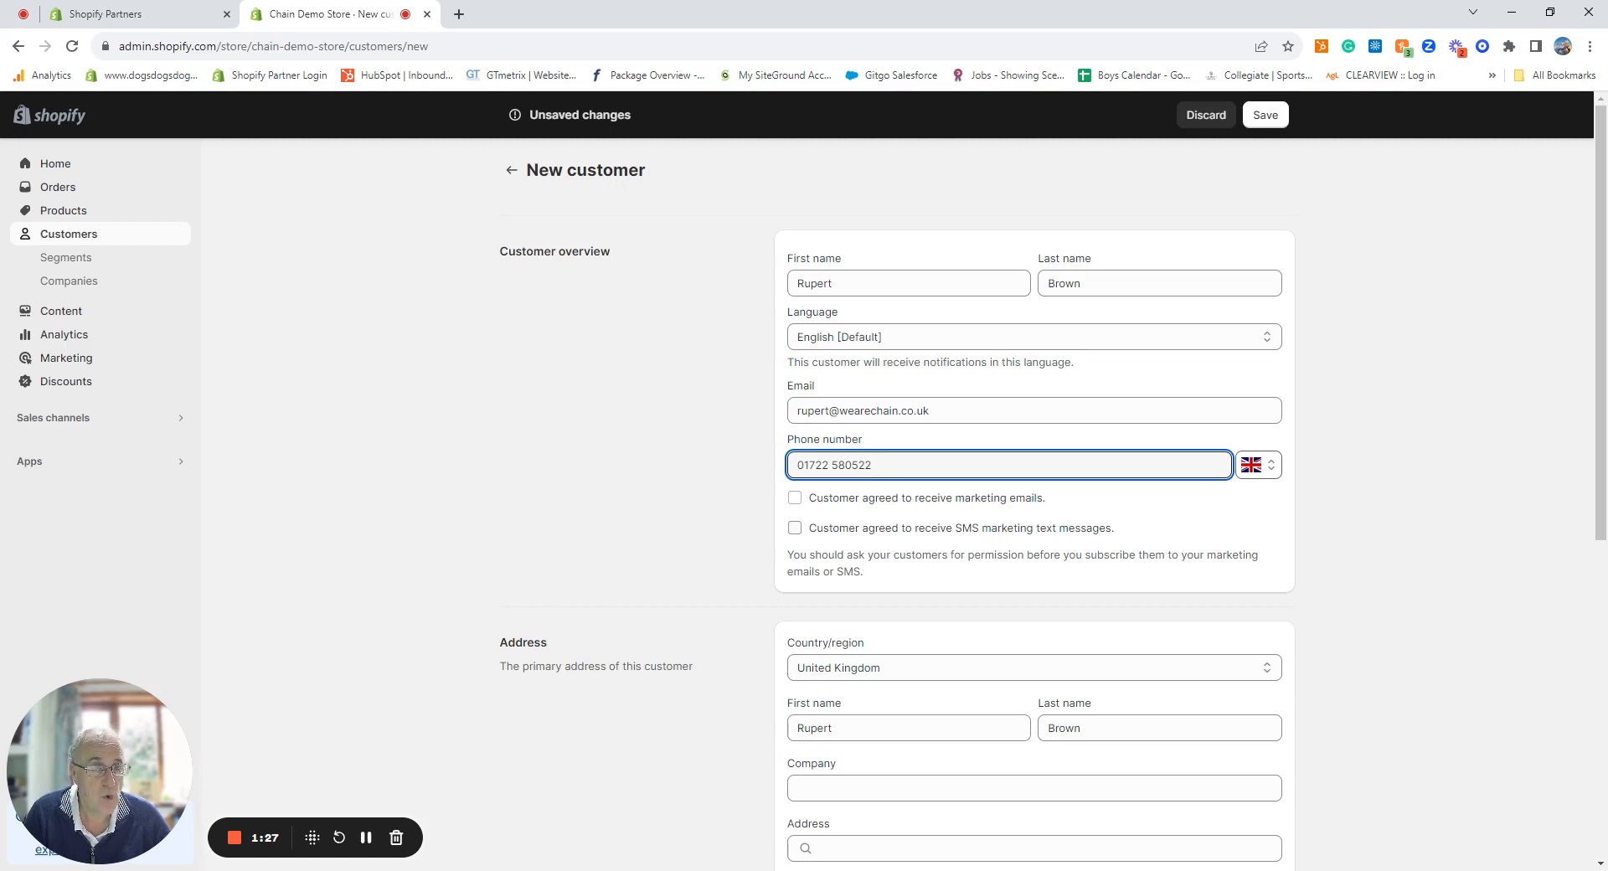
Step: Enter the customer's company name and accept the suggested St Albans street address
scroll(905, 538, down, 3)
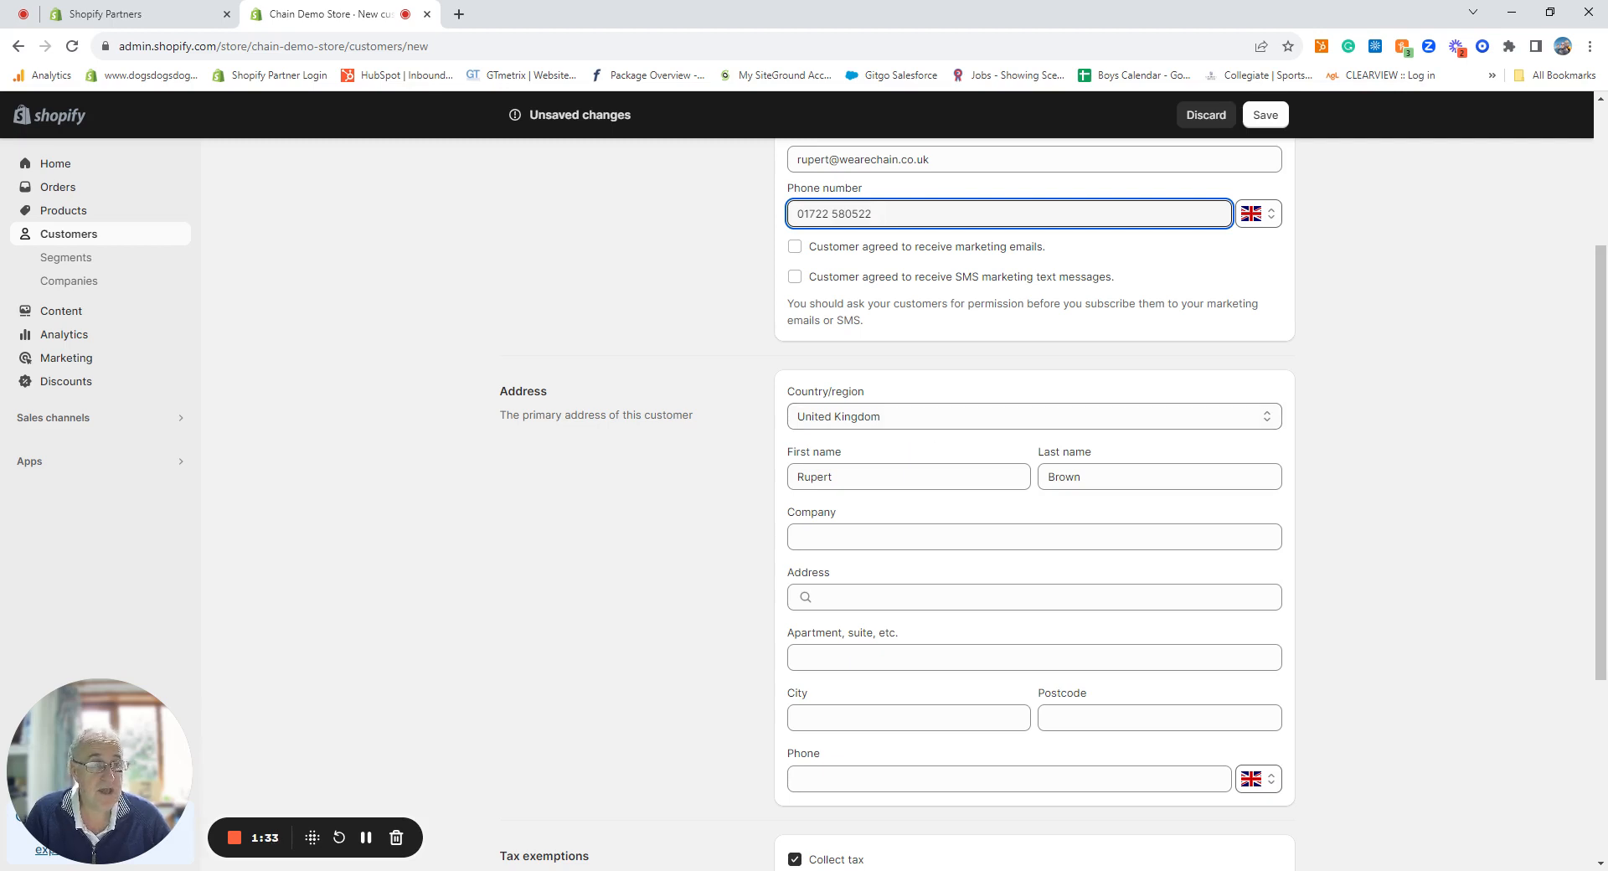
click(960, 534)
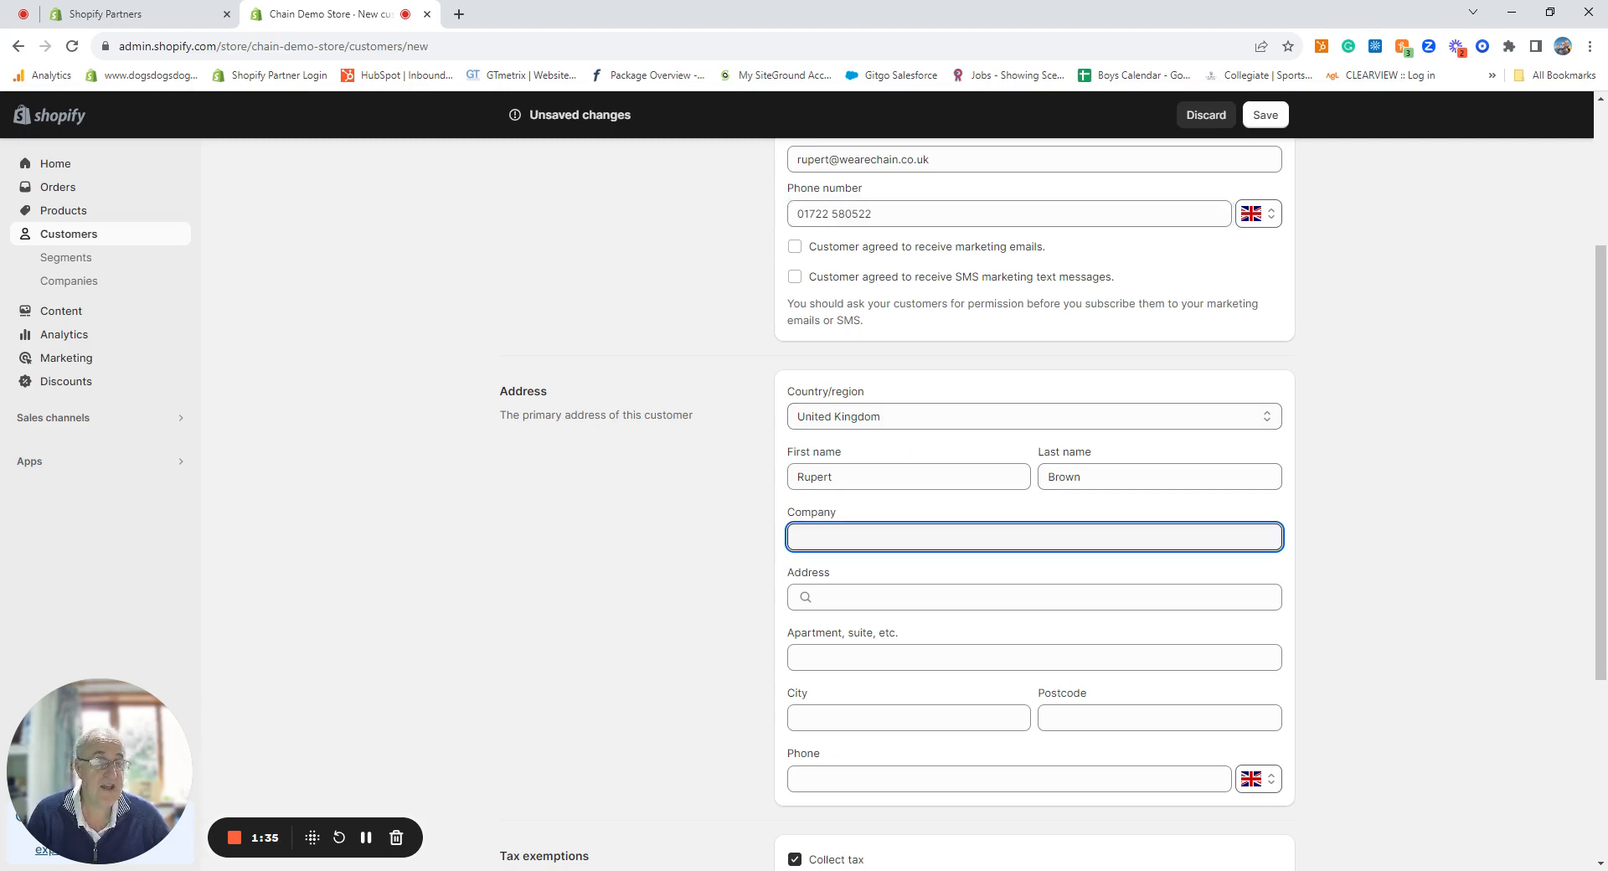
text(We are Cah)
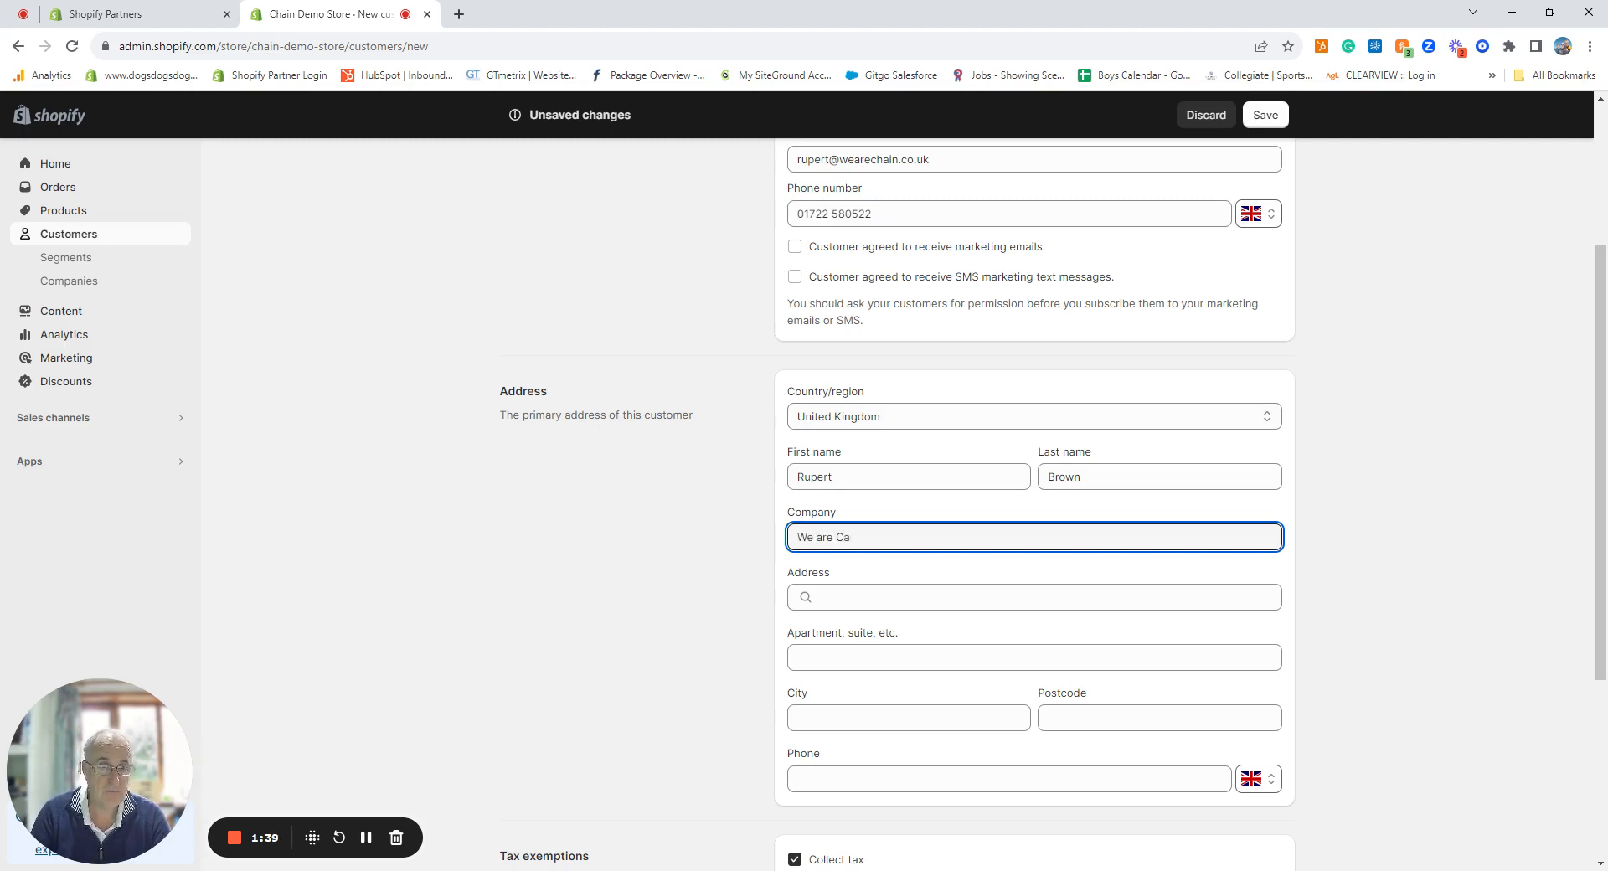
key(BackSpace)
text(hain)
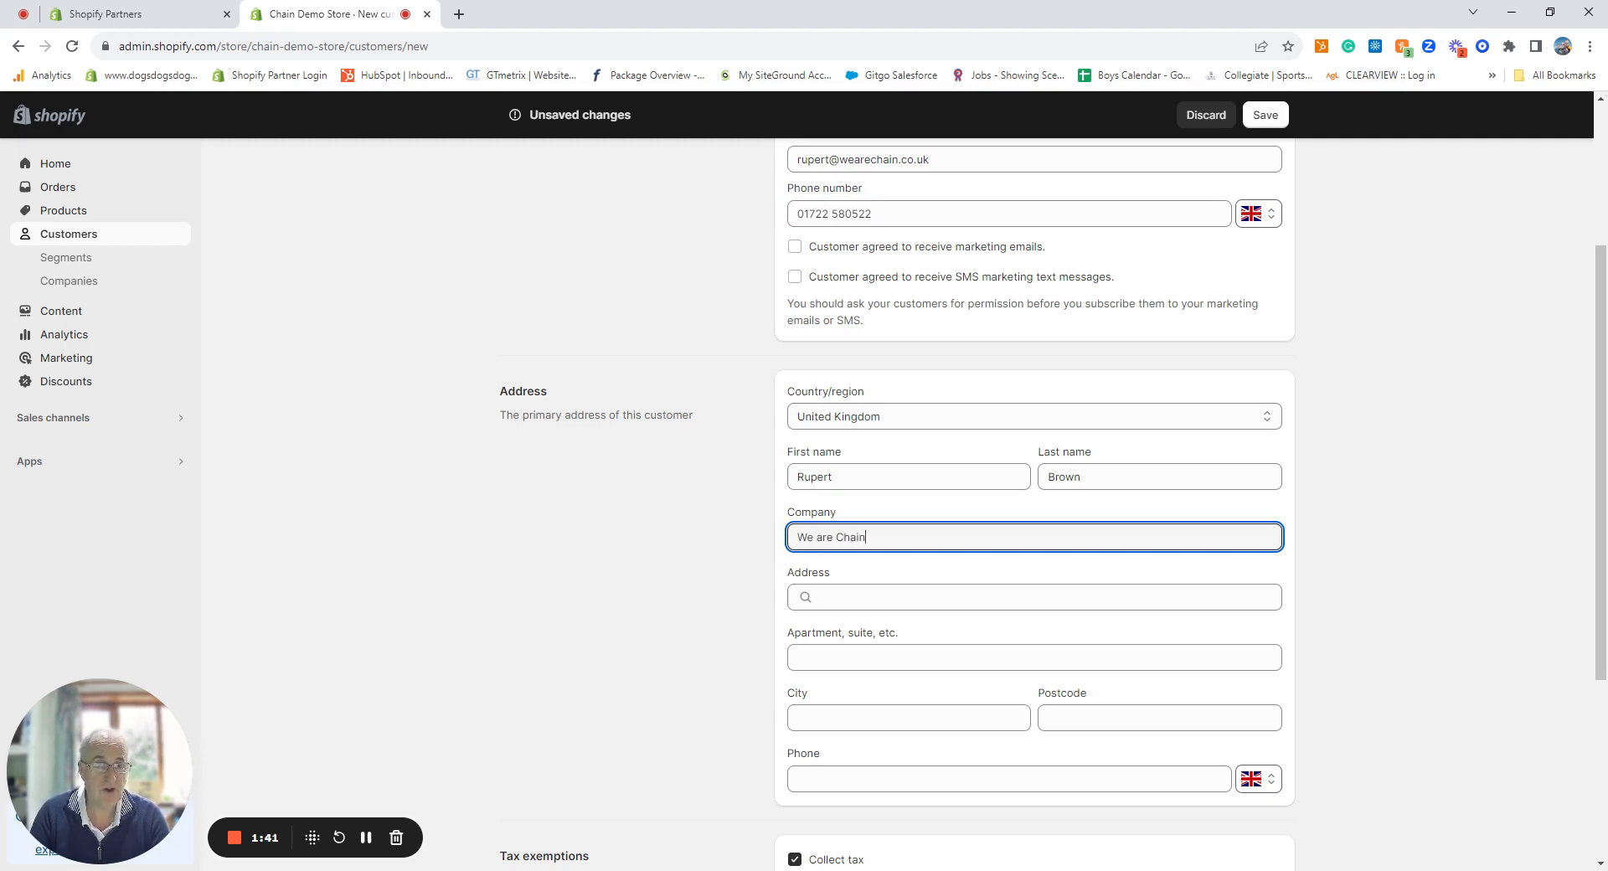
text( Ltd)
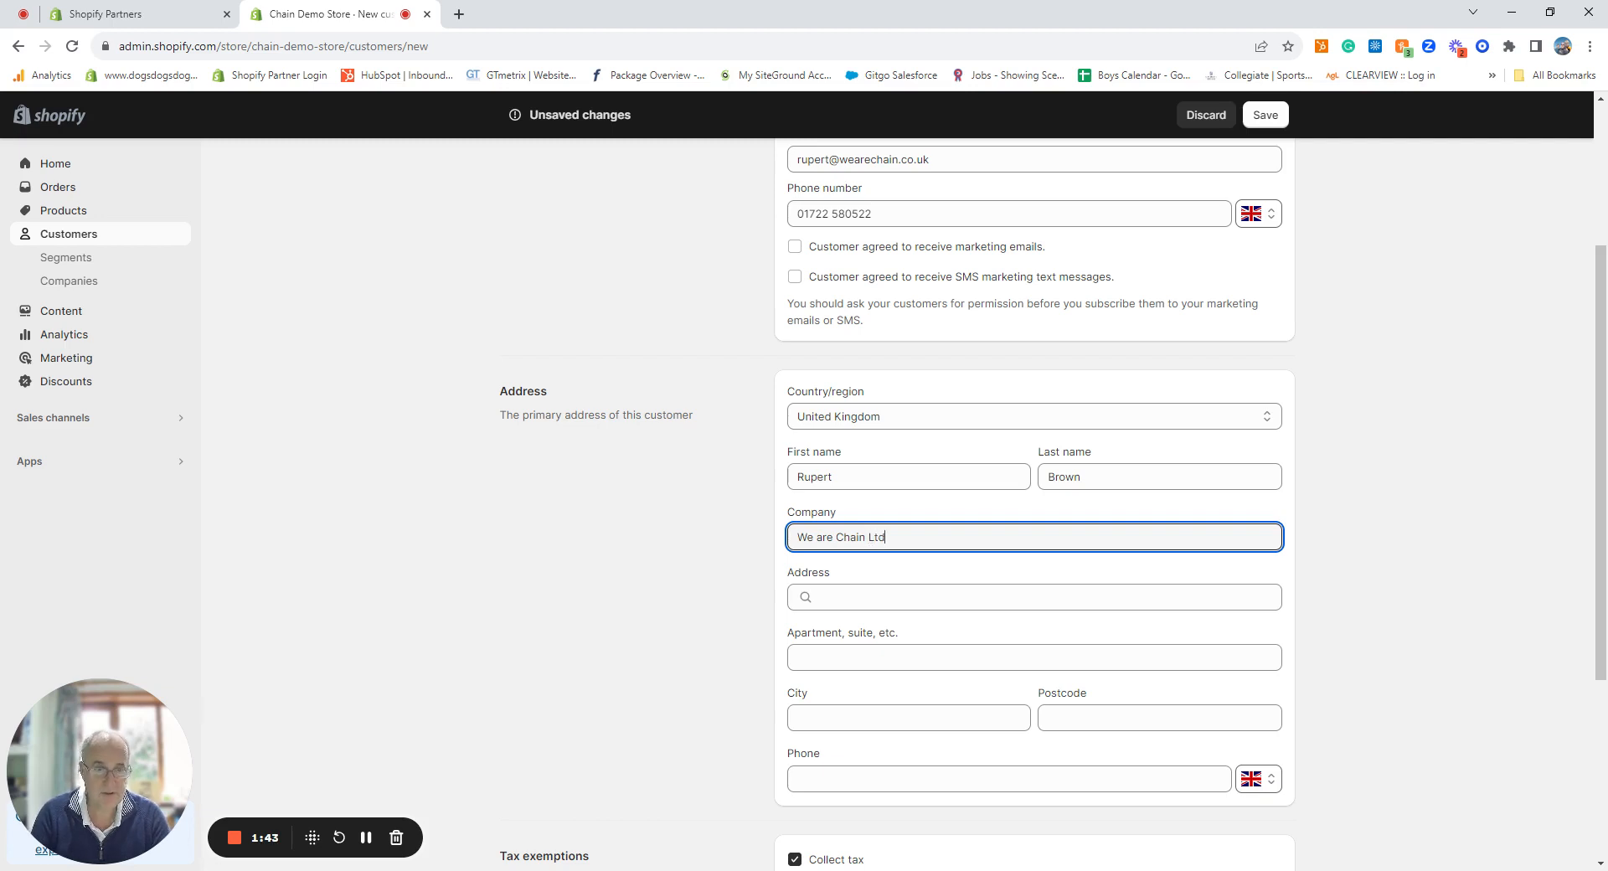
key(Tab)
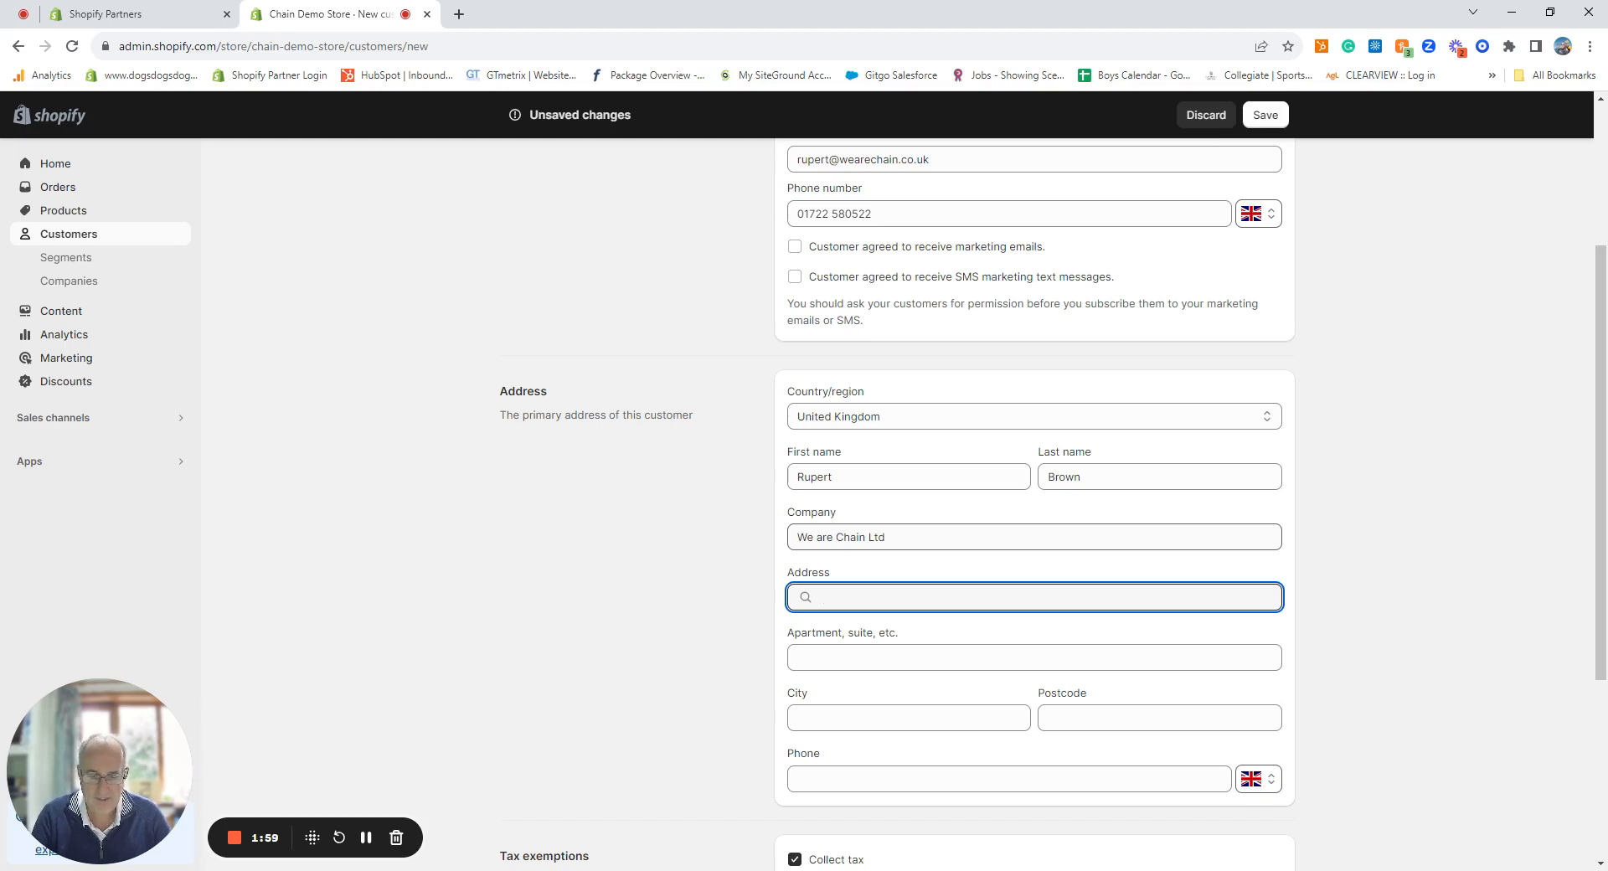
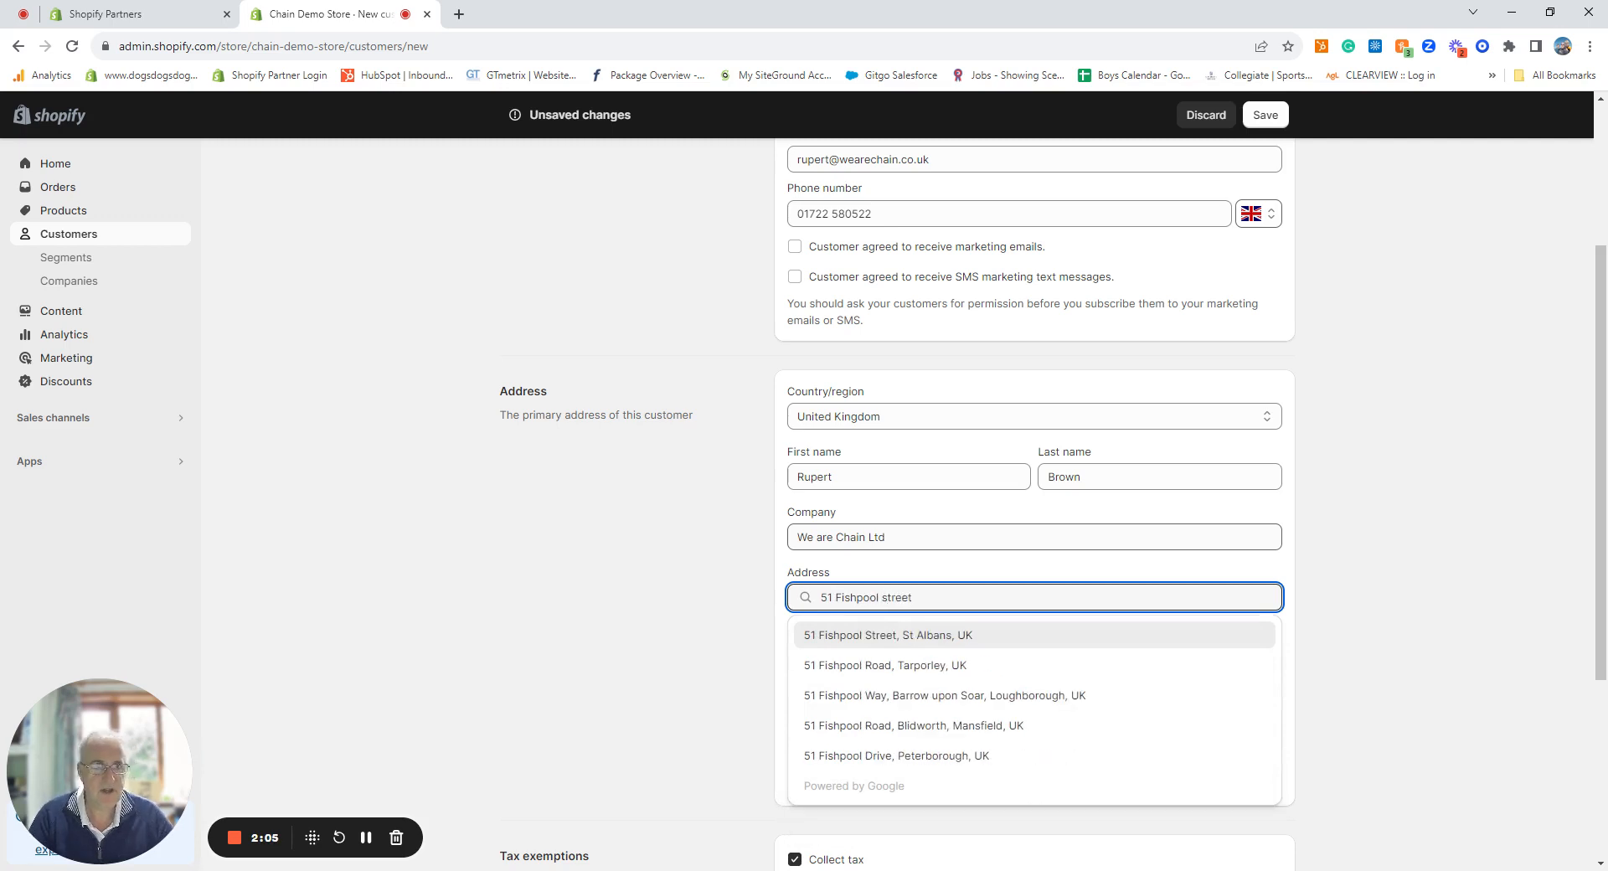
click(902, 638)
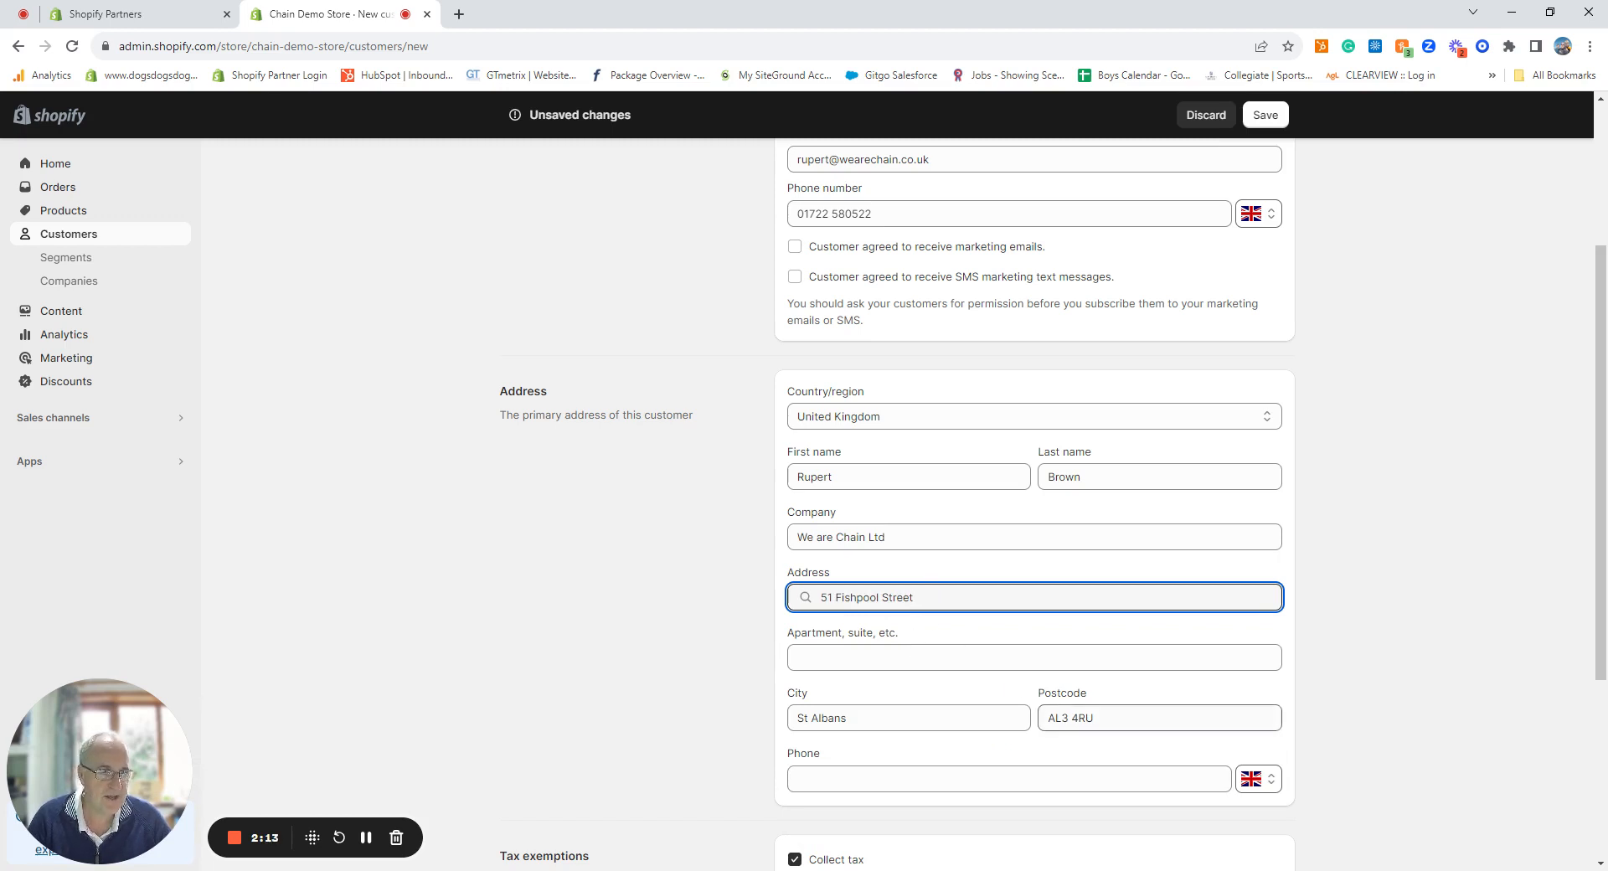
Step: Replace the landline in the address phone field with the customer's mobile number
scroll(949, 702, down, 1)
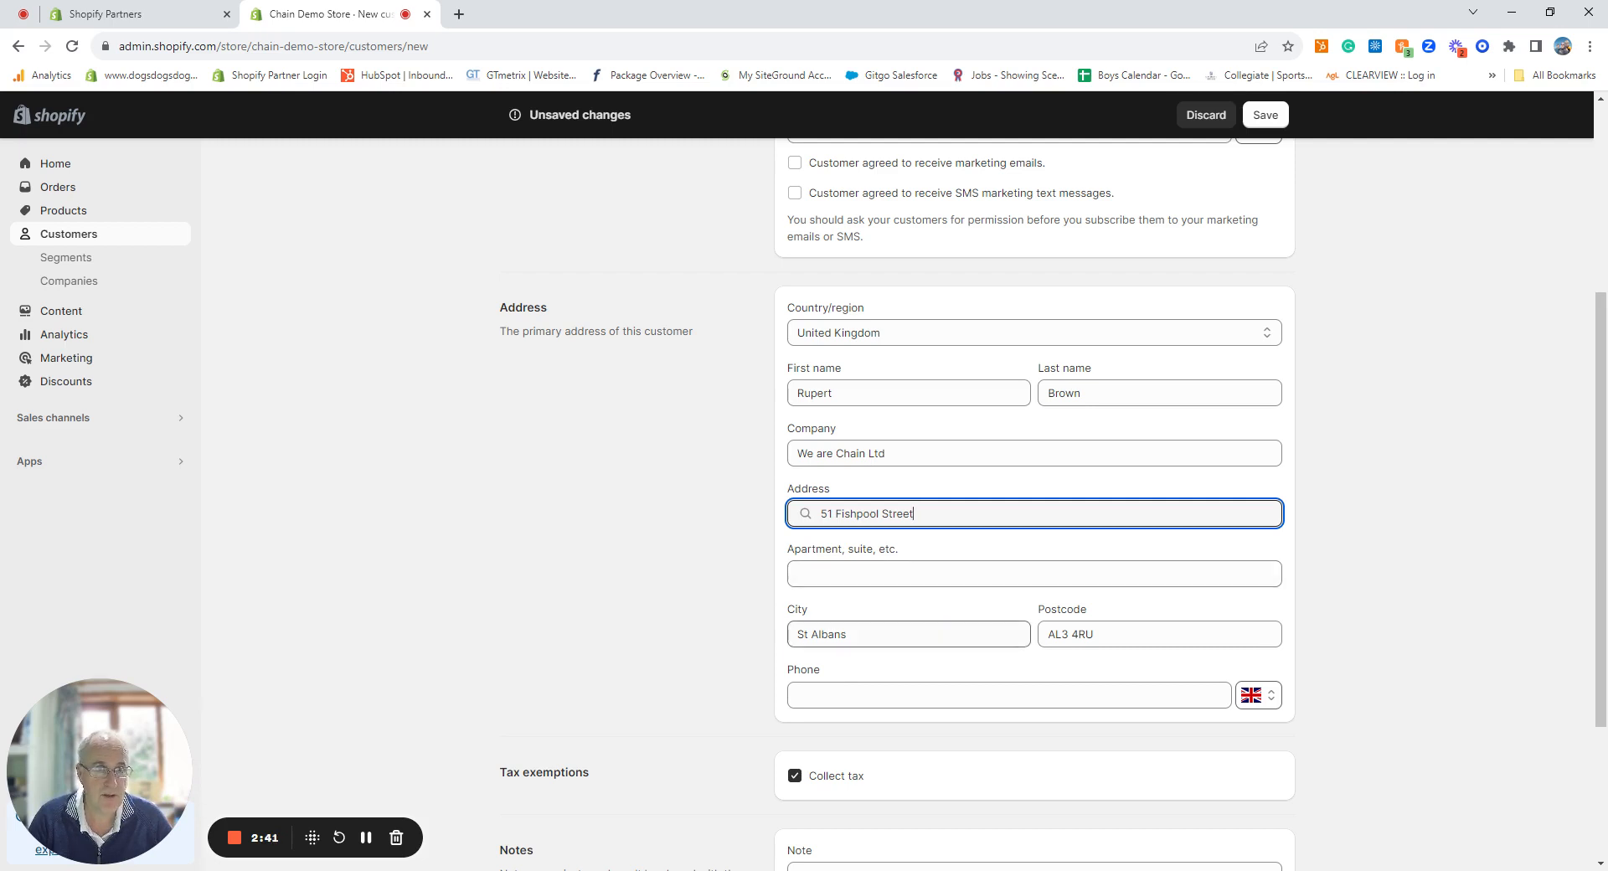
click(888, 695)
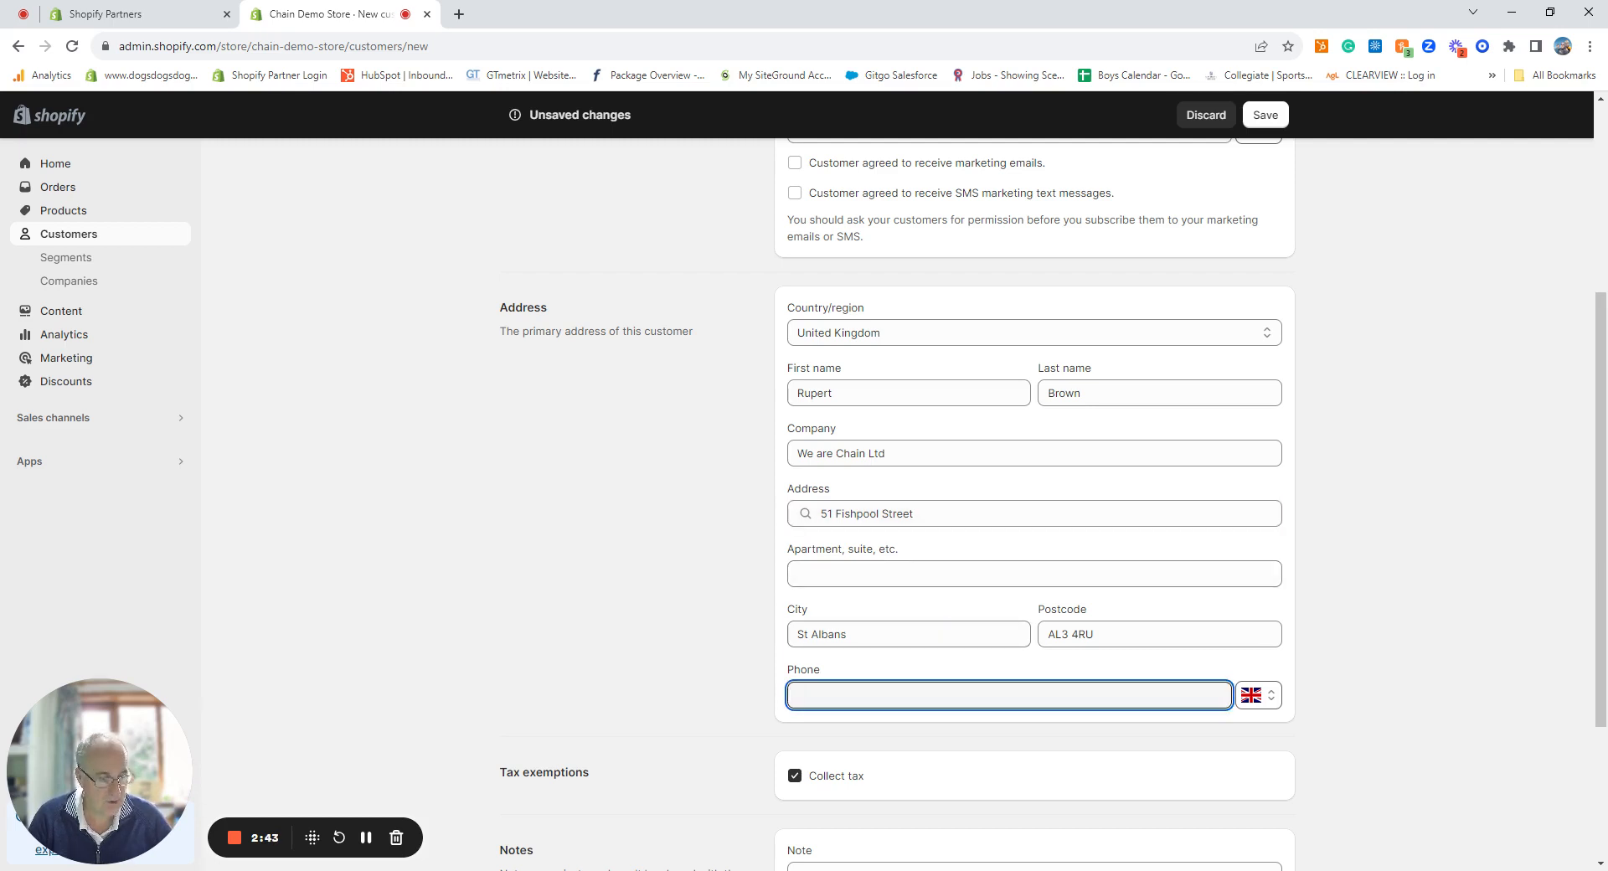
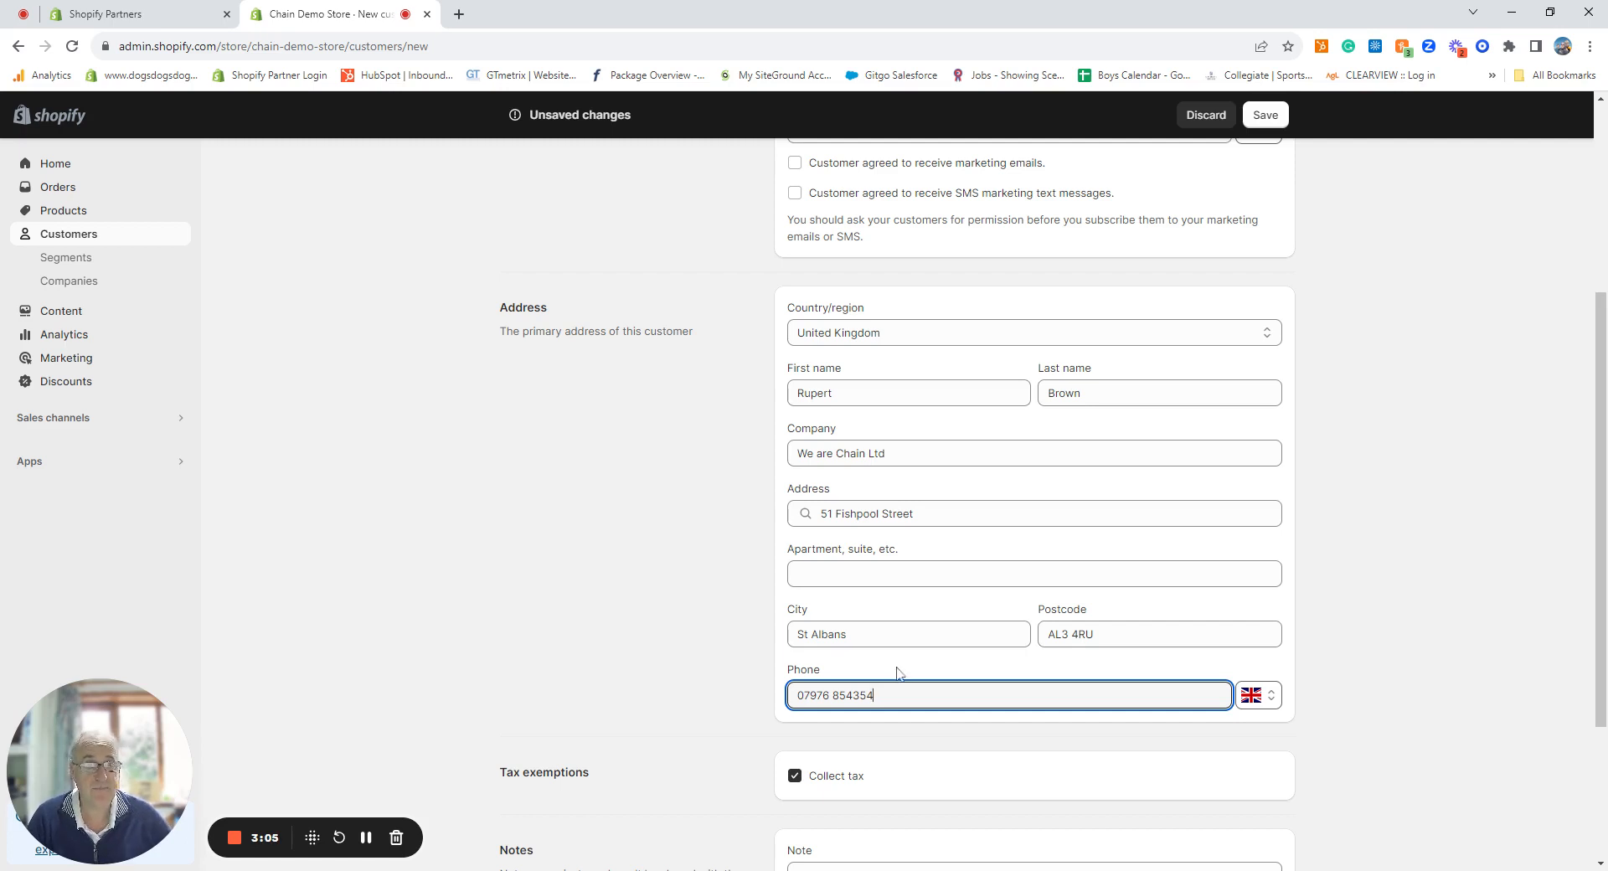
scroll(699, 639, down, 3)
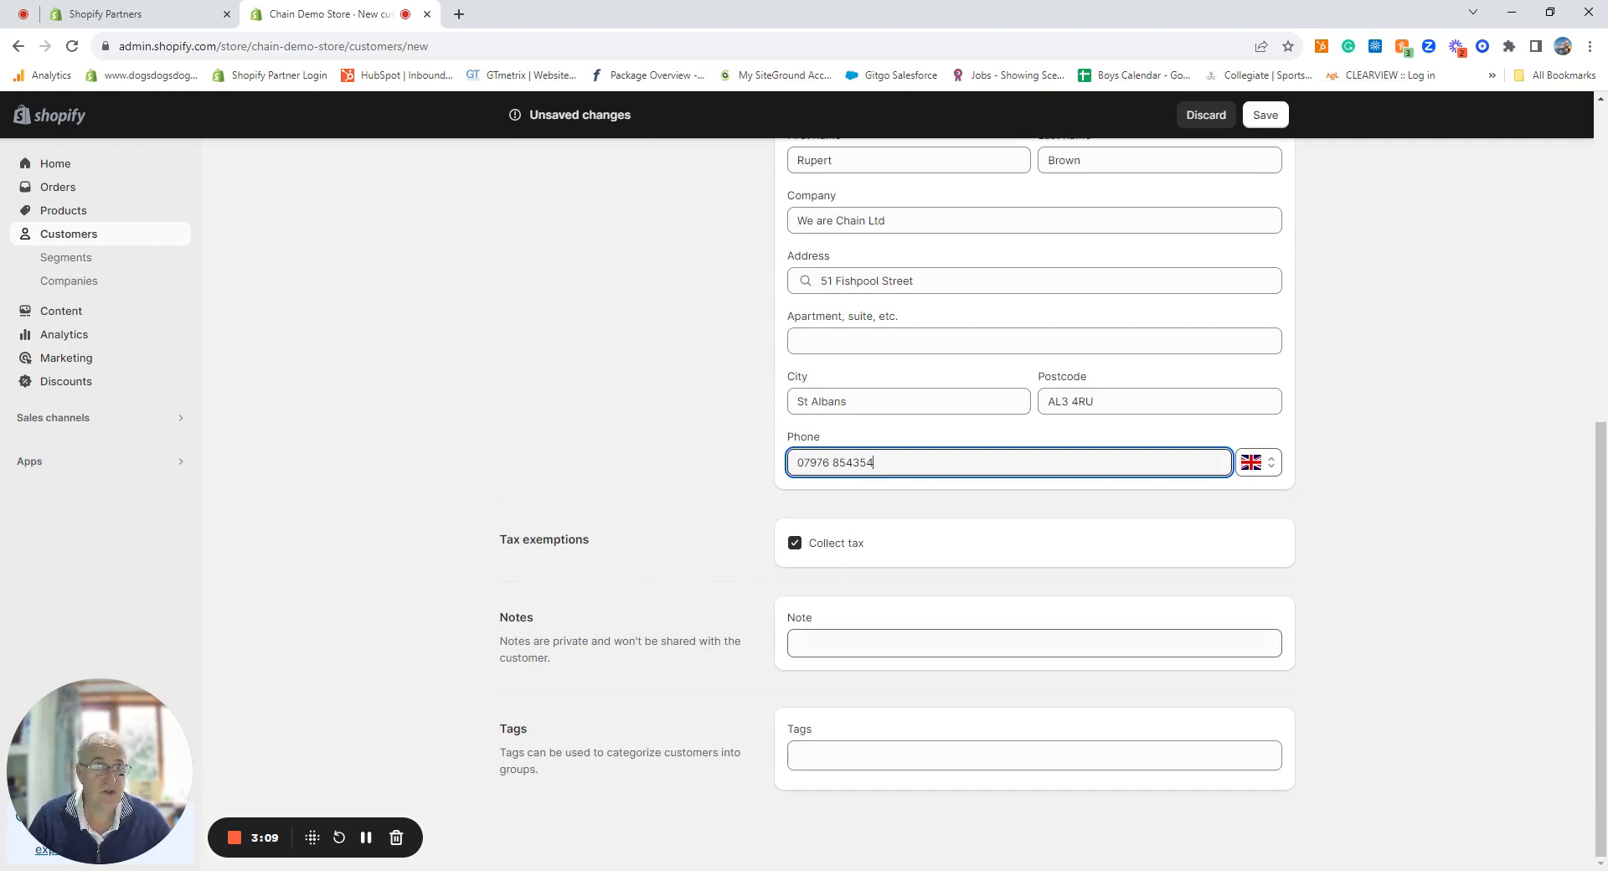
Step: Write the private note 'This is a returning customer'
click(847, 643)
text(Thi)
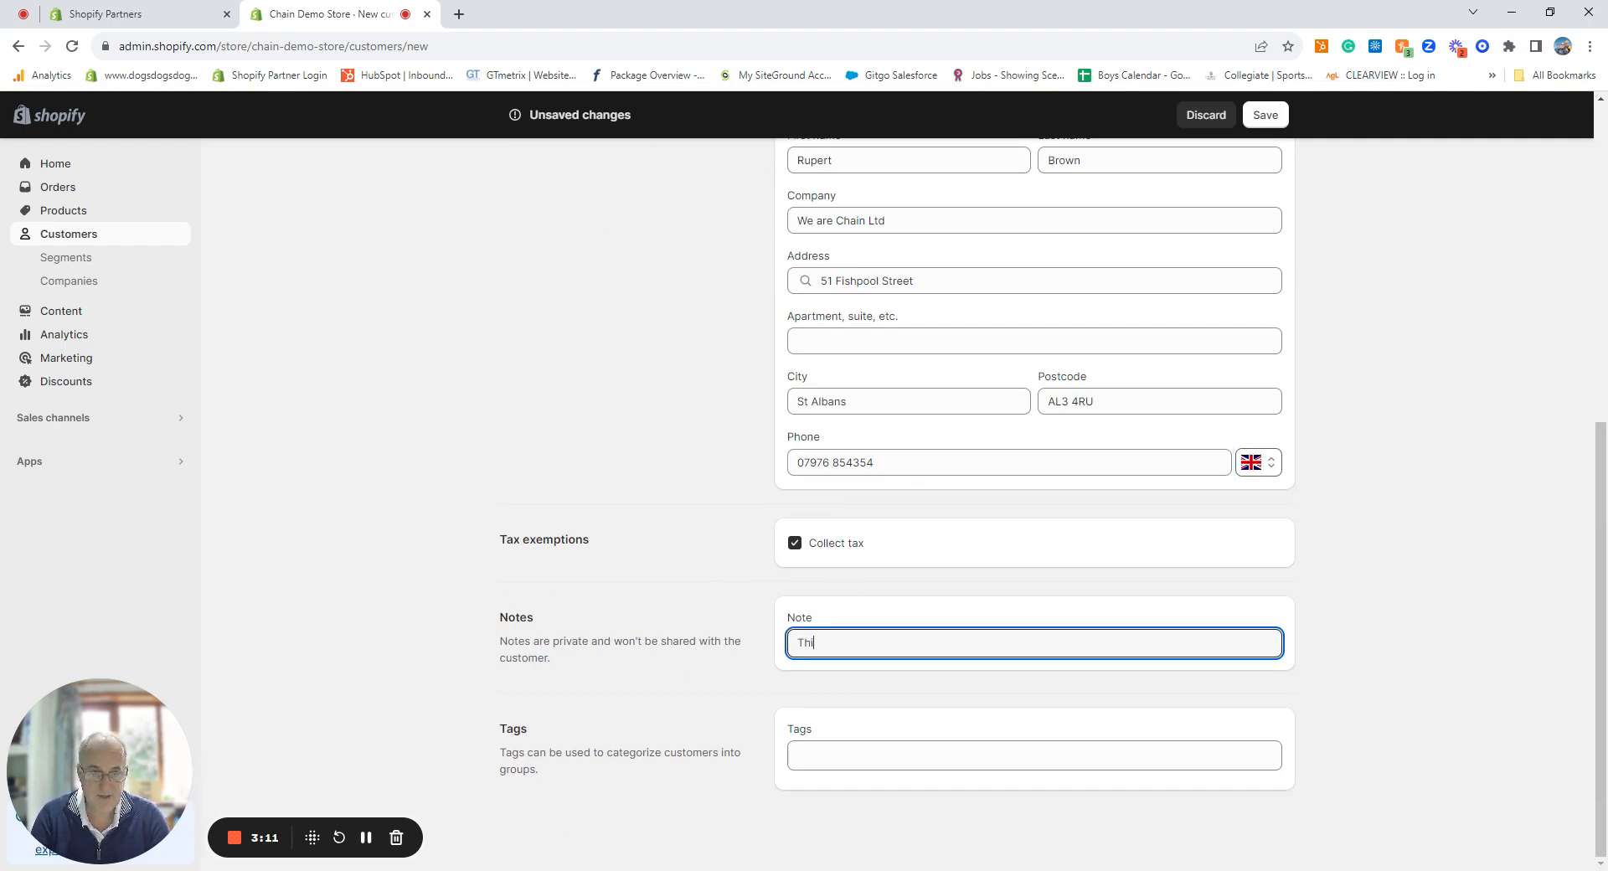
text(s is a retu)
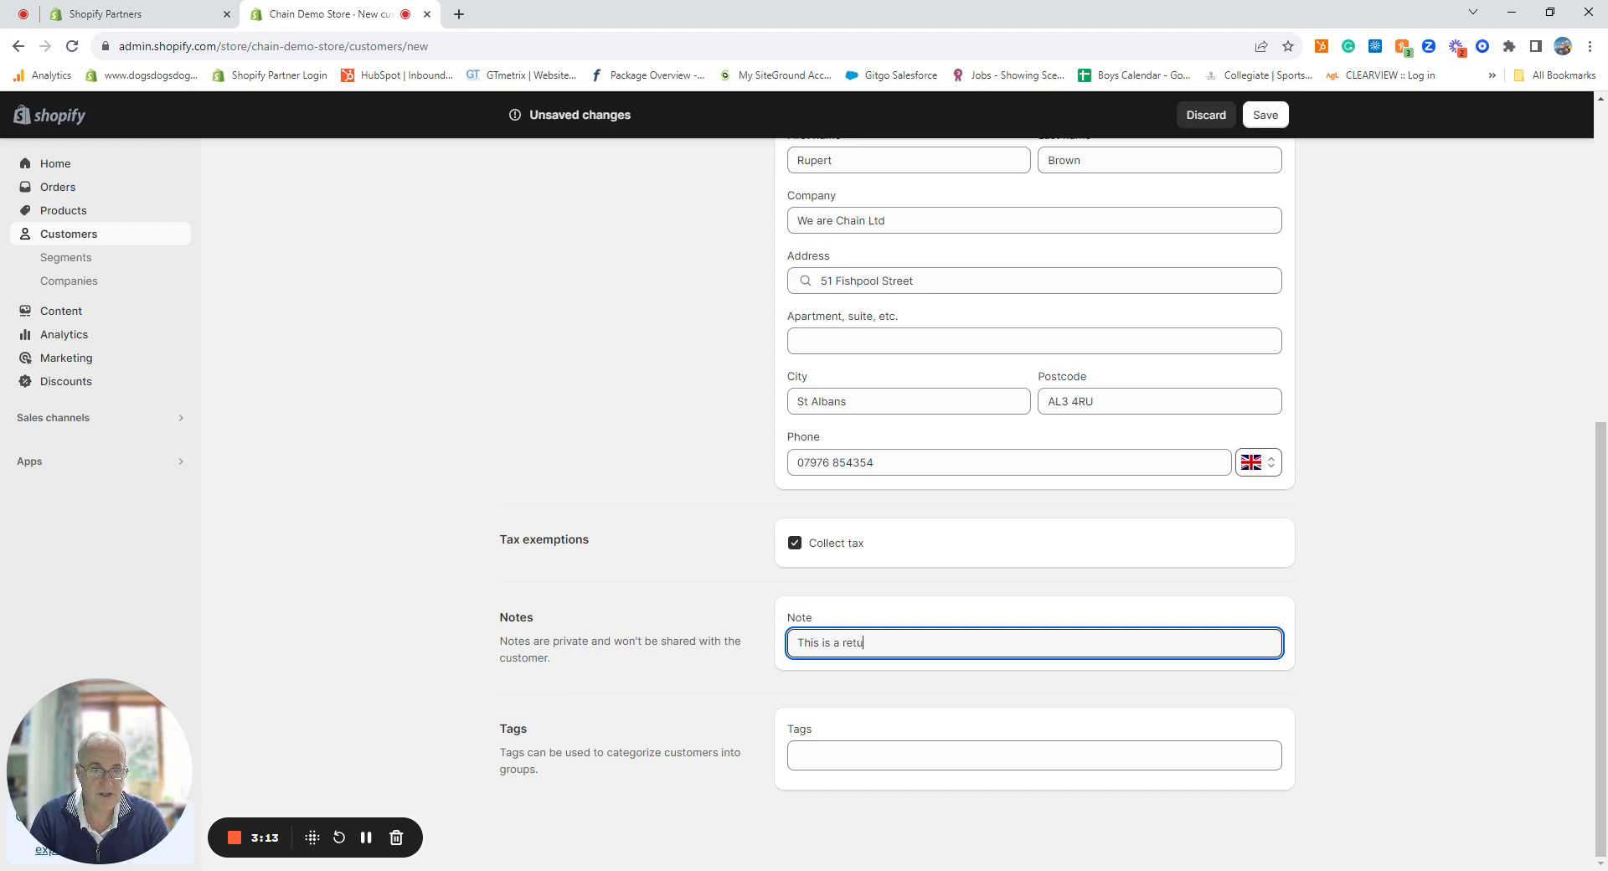
text(rning customer)
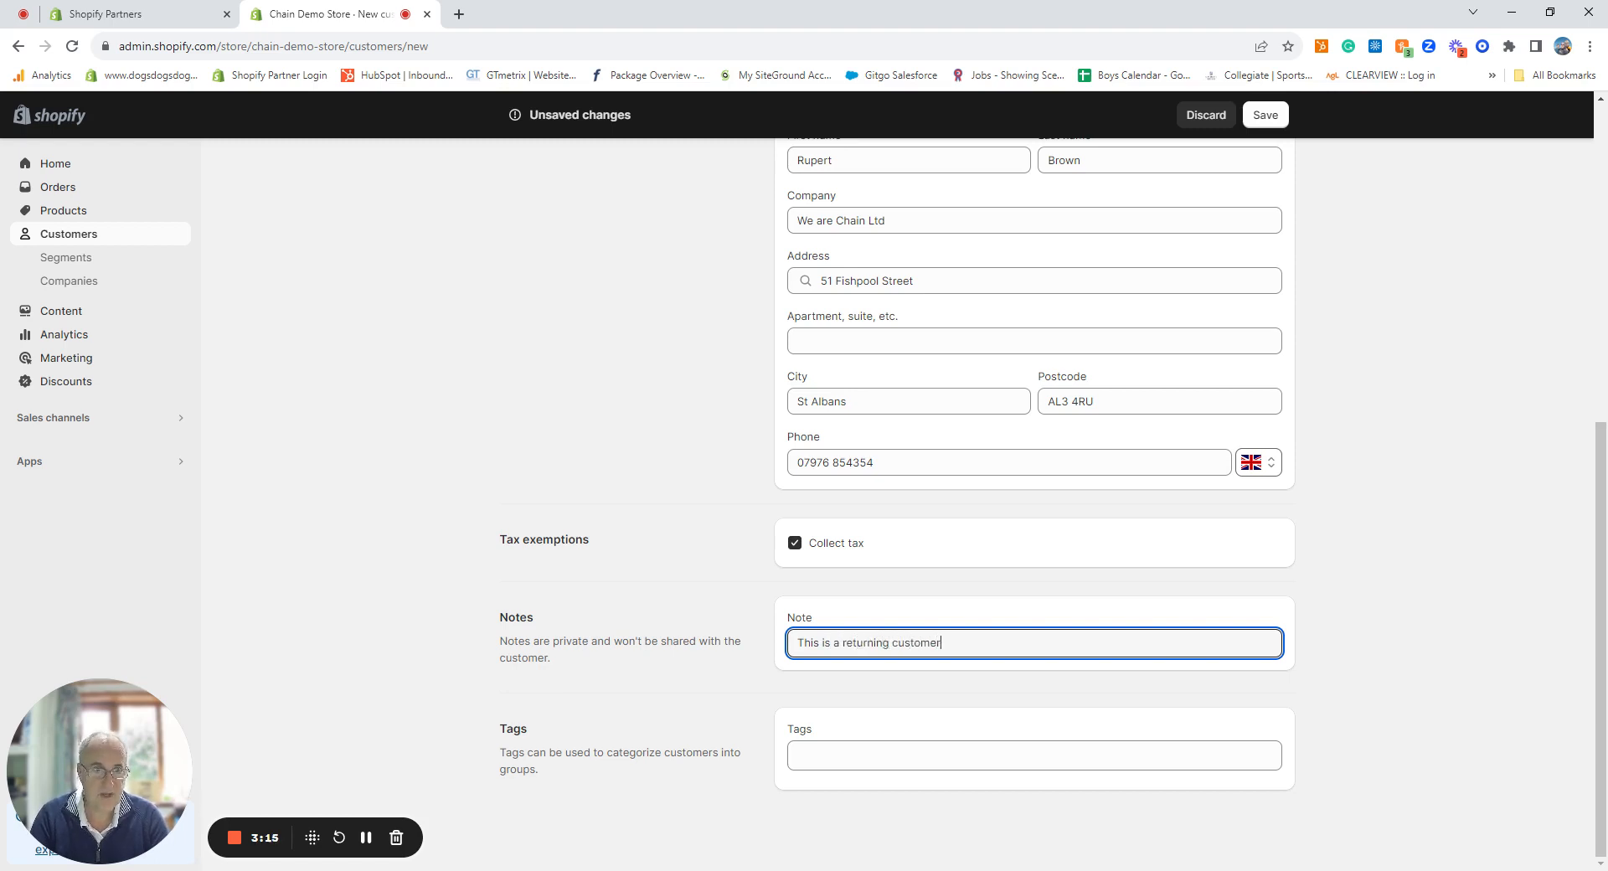
key(Tab)
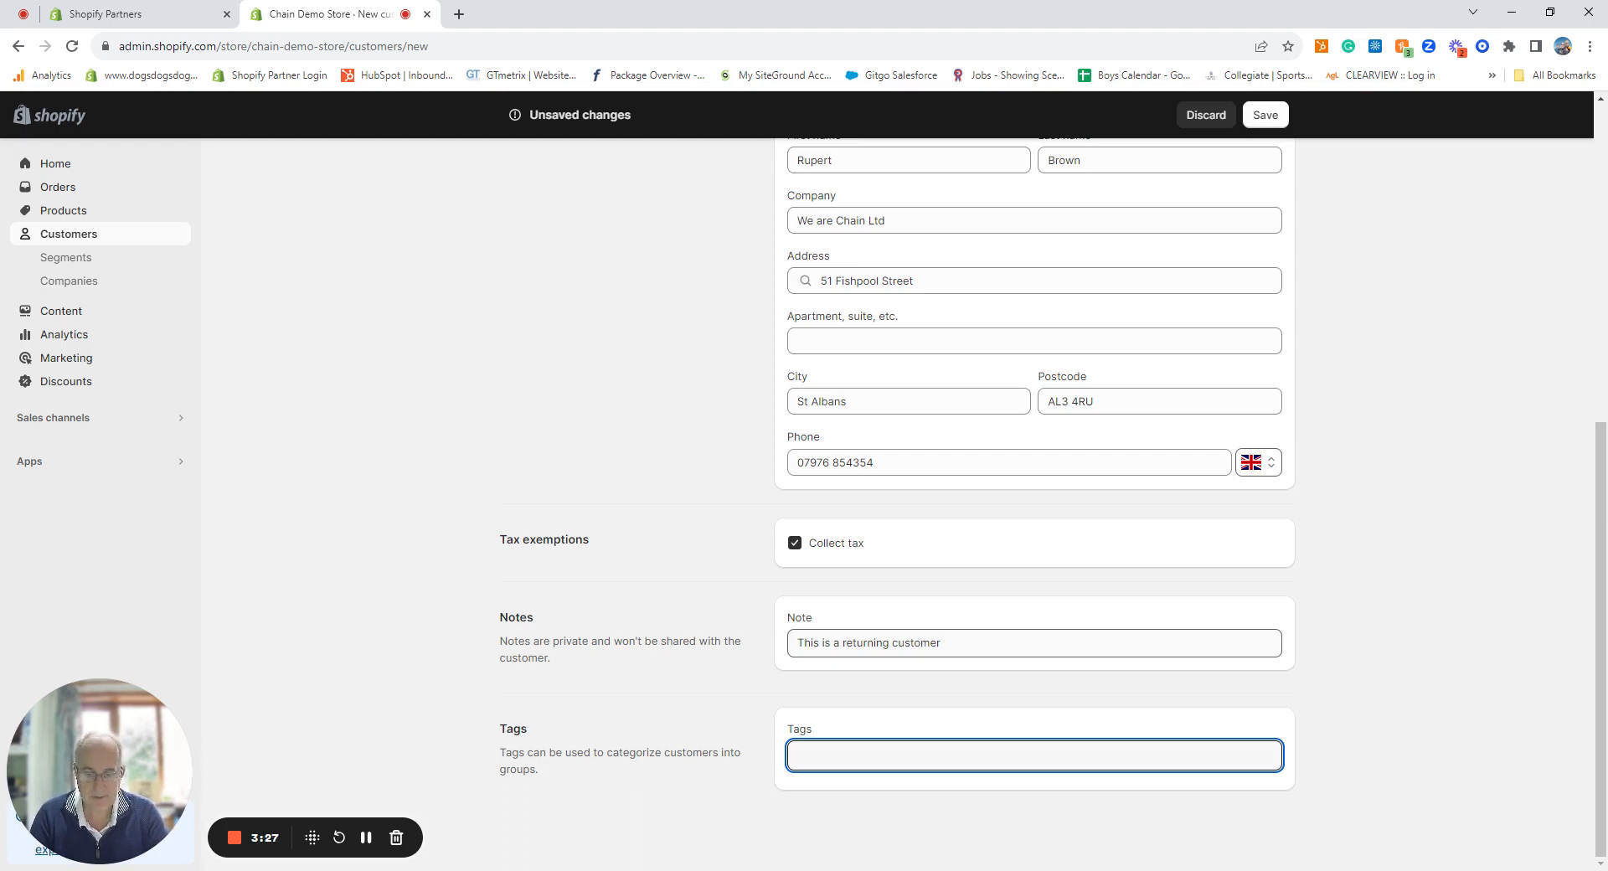
Step: Tag the customer labrador, spaniel and waterproof bed, then save the record
text(labrador)
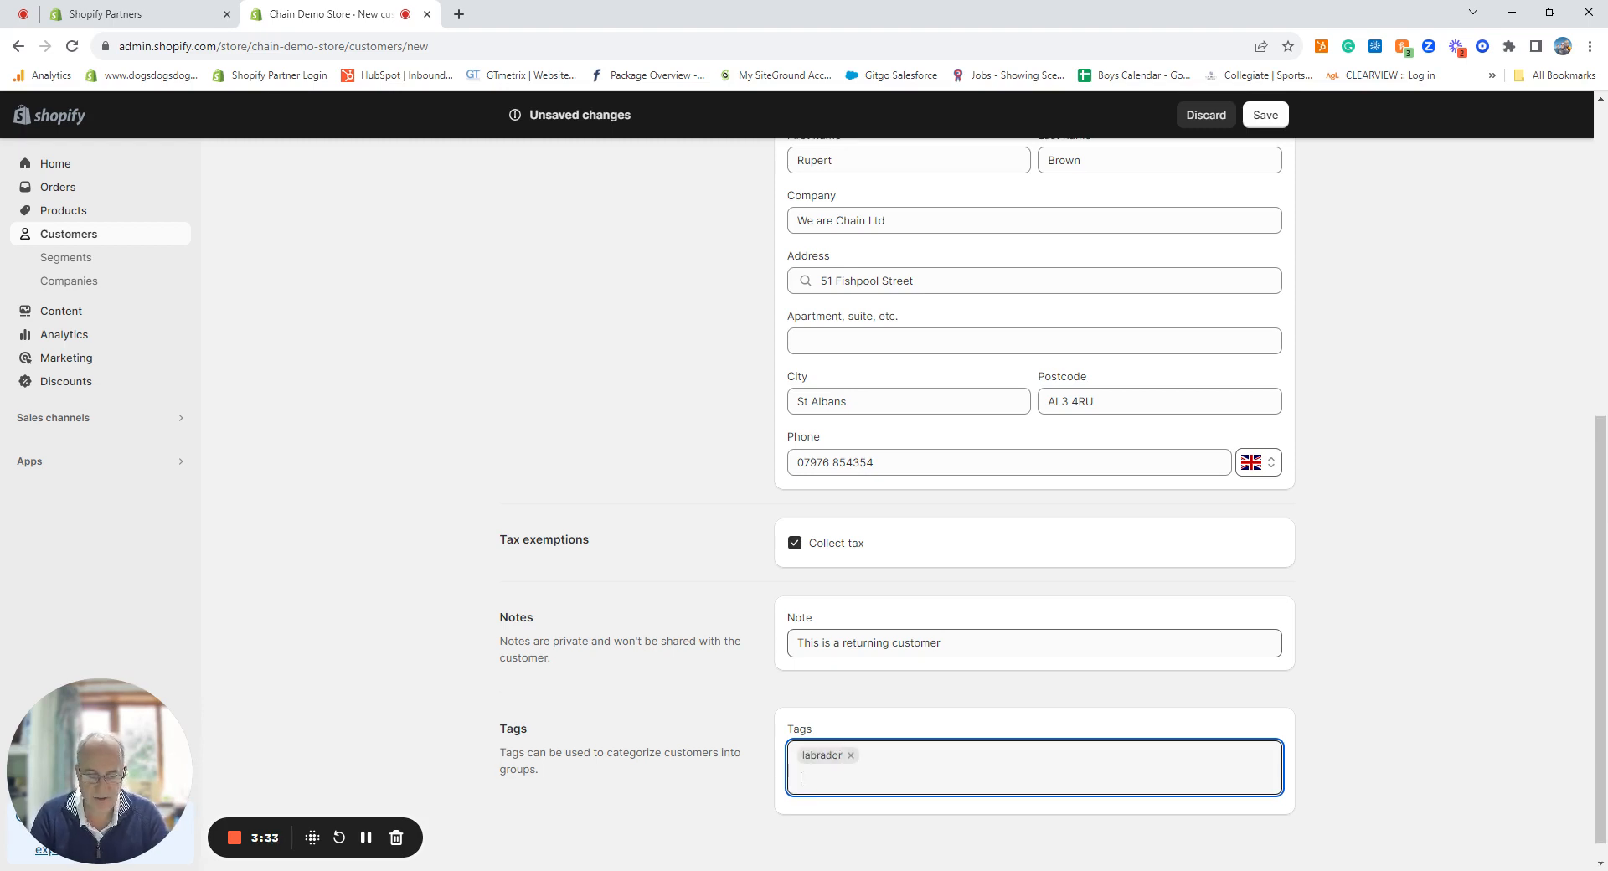
text(spaniel)
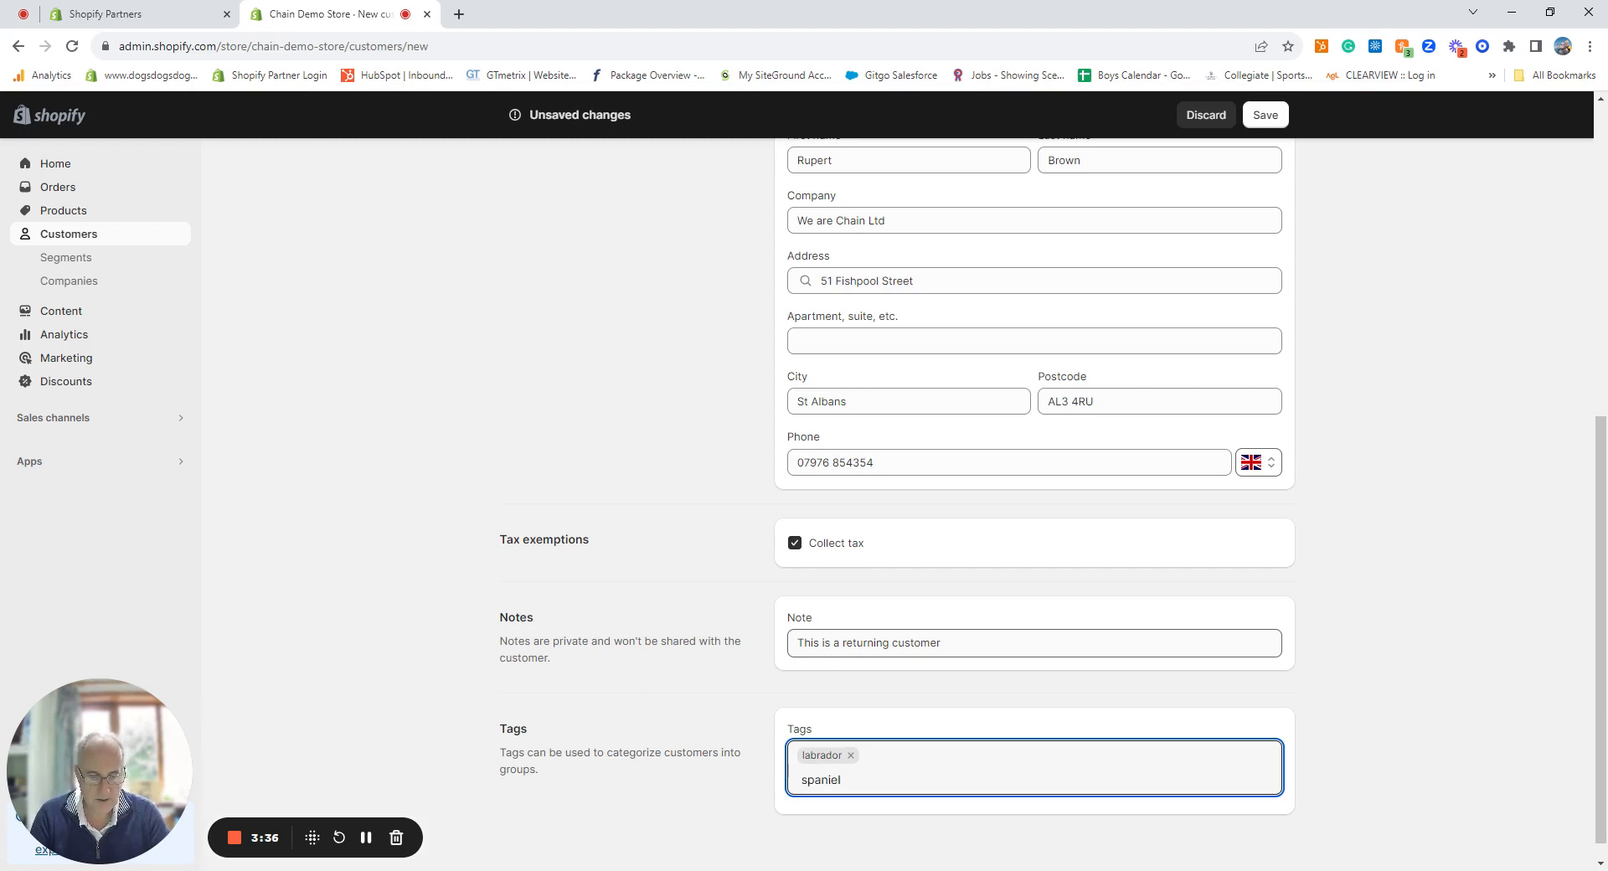
key(Return)
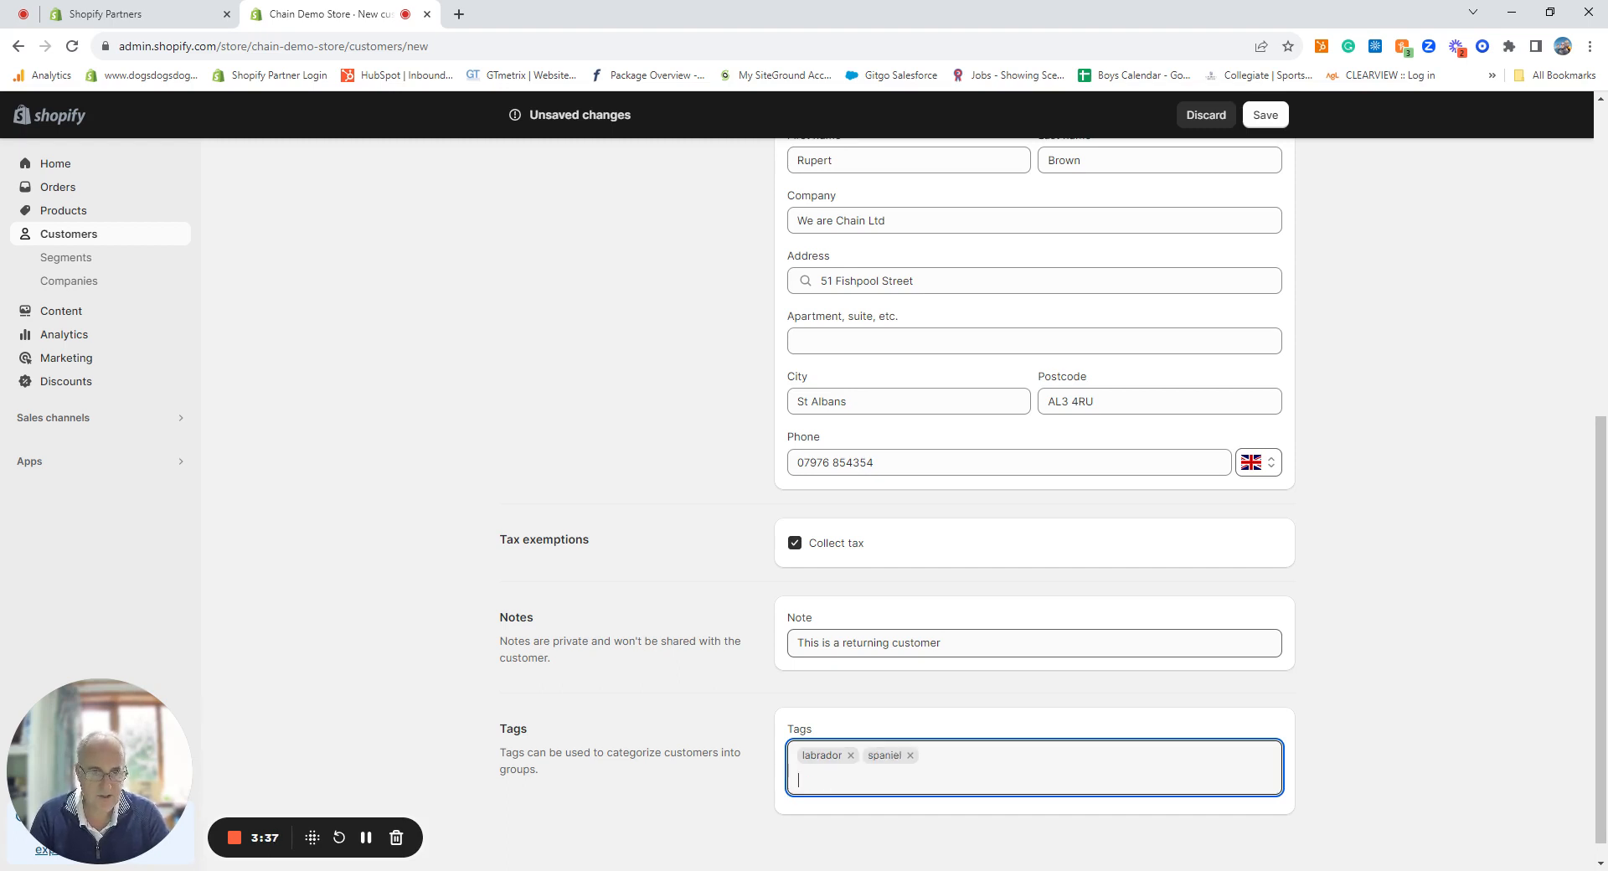
text(waterpro)
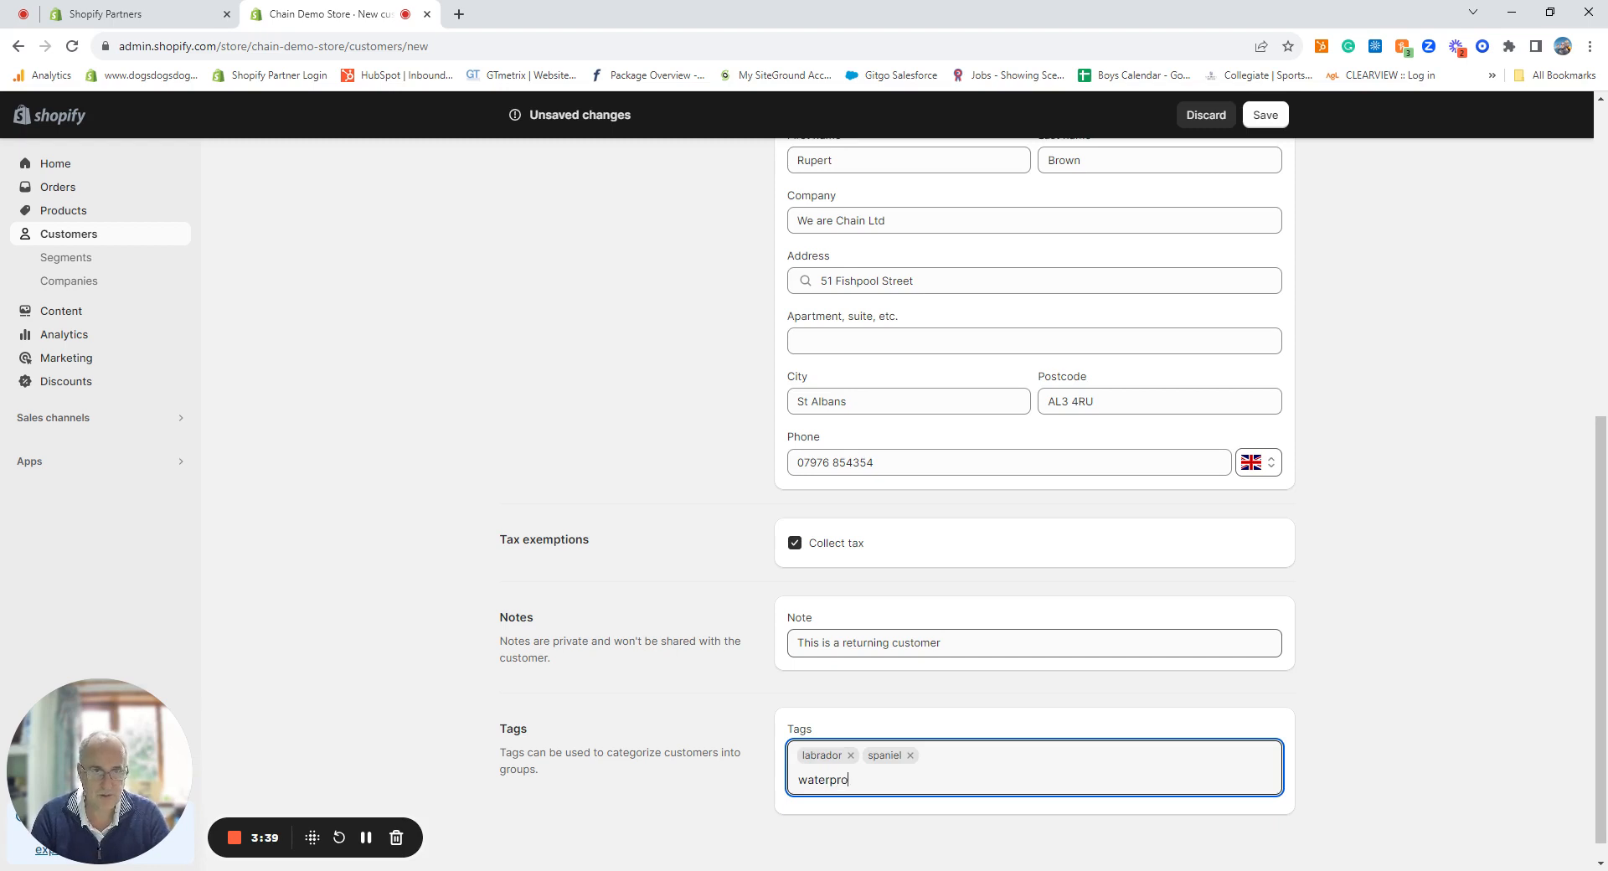
text(of bed)
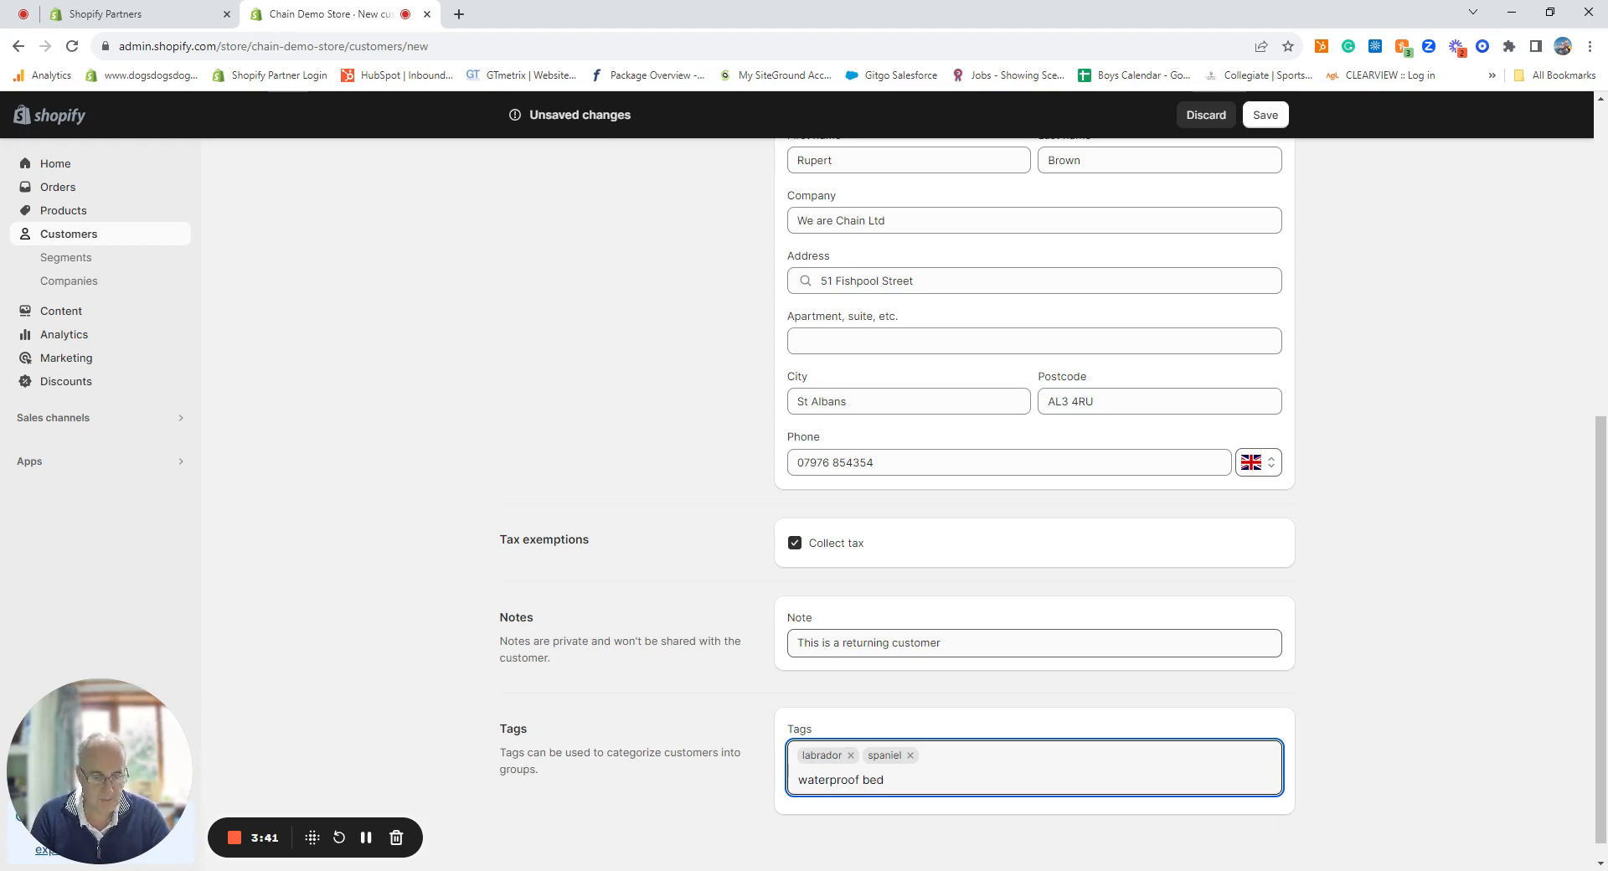
key(Return)
scroll(735, 599, down, 1)
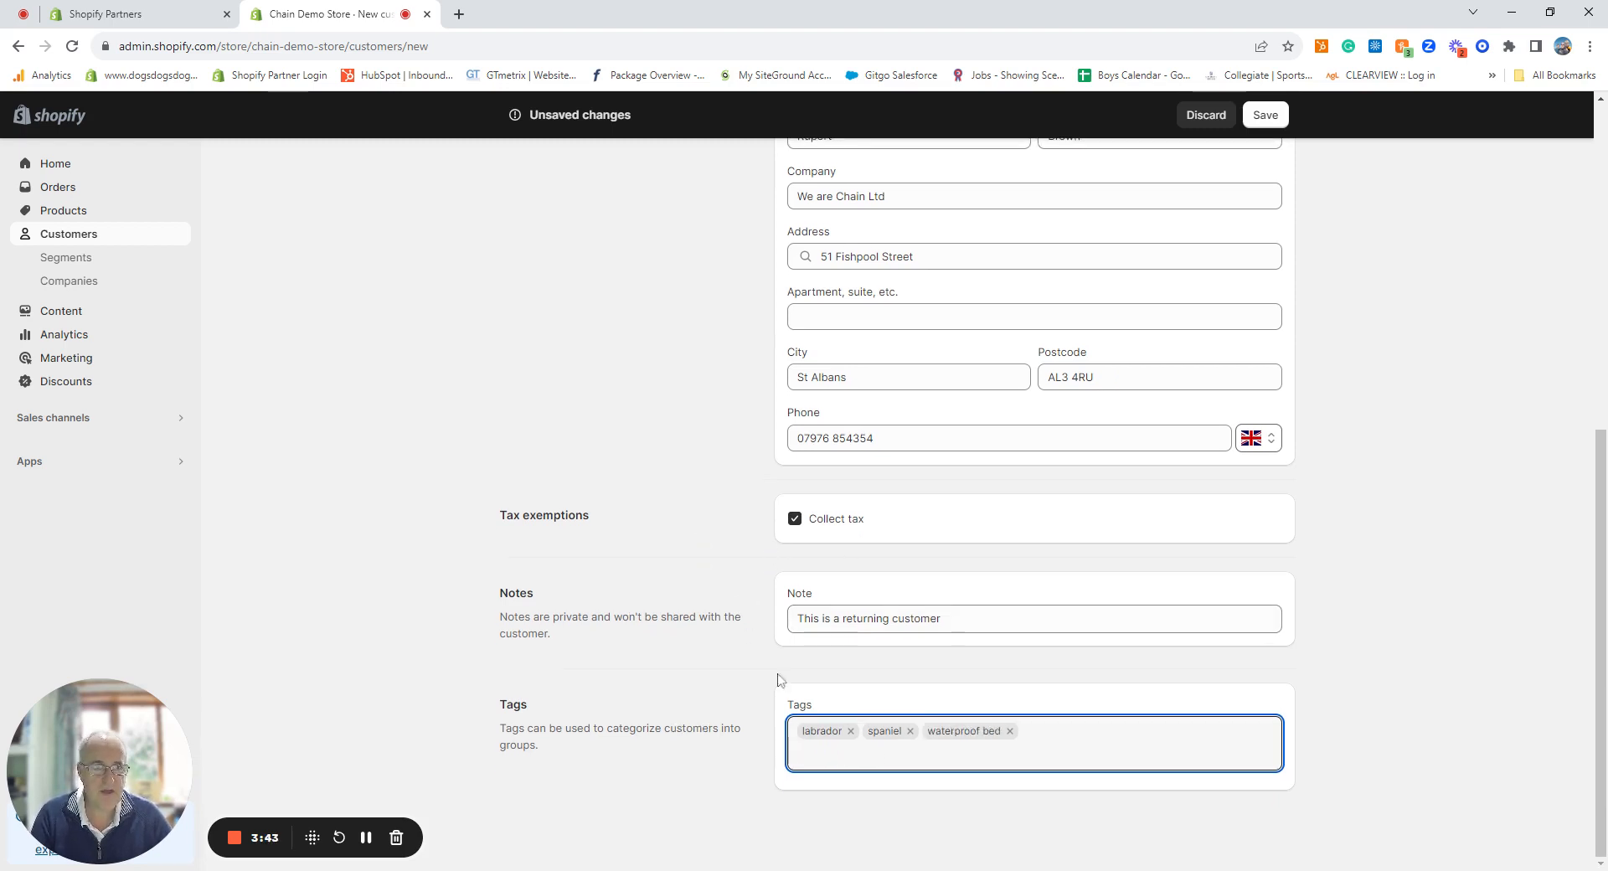
click(1265, 114)
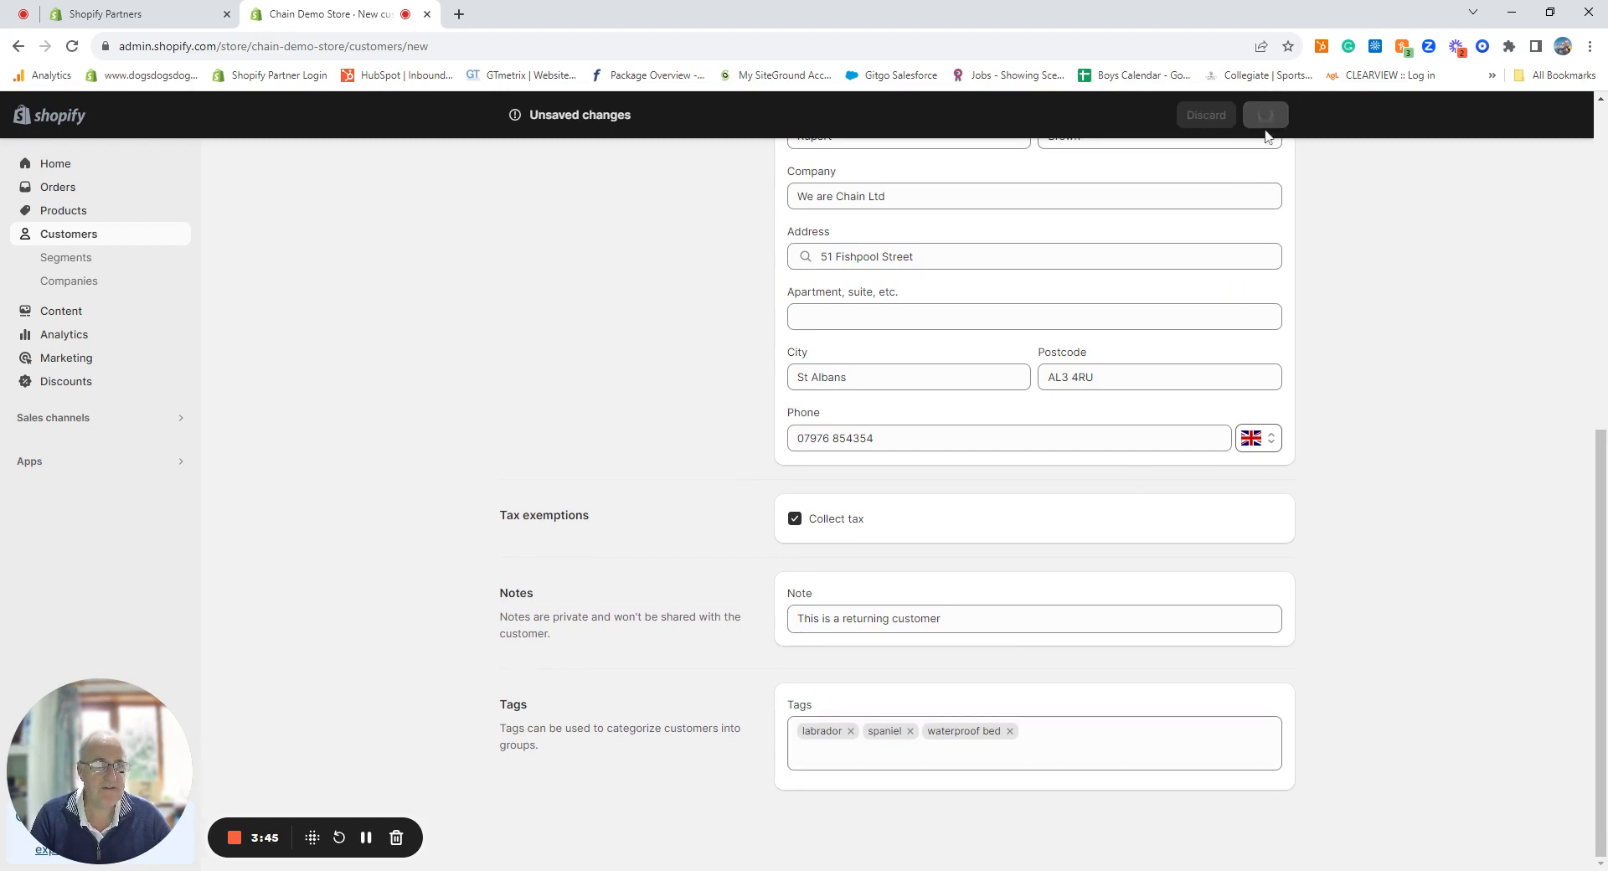